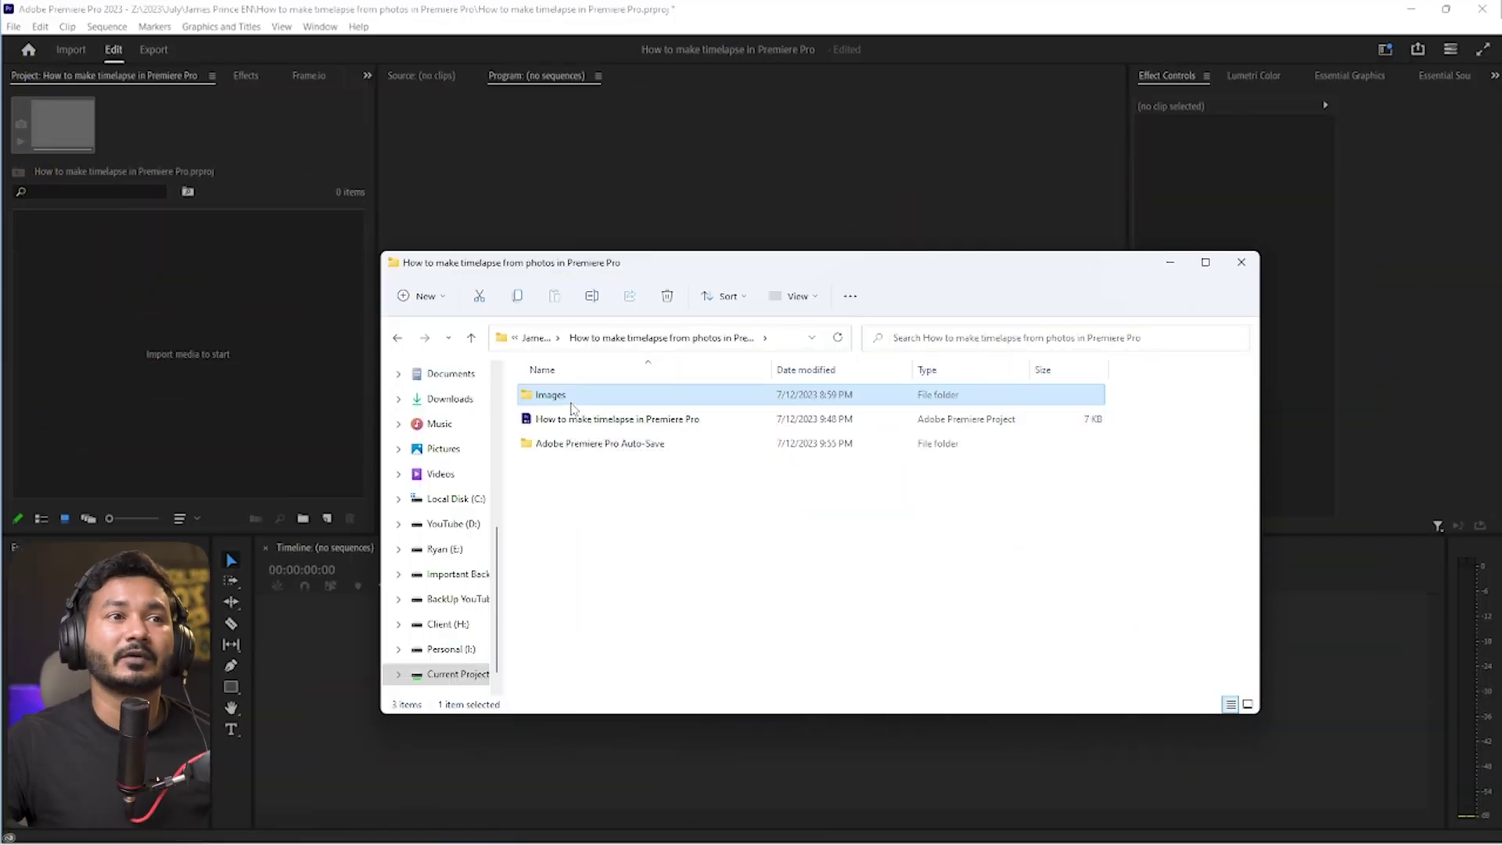
Open the Images folder in File Explorer to check the sunset photos
{"action": "double_click", "coordinate": [572, 403]}
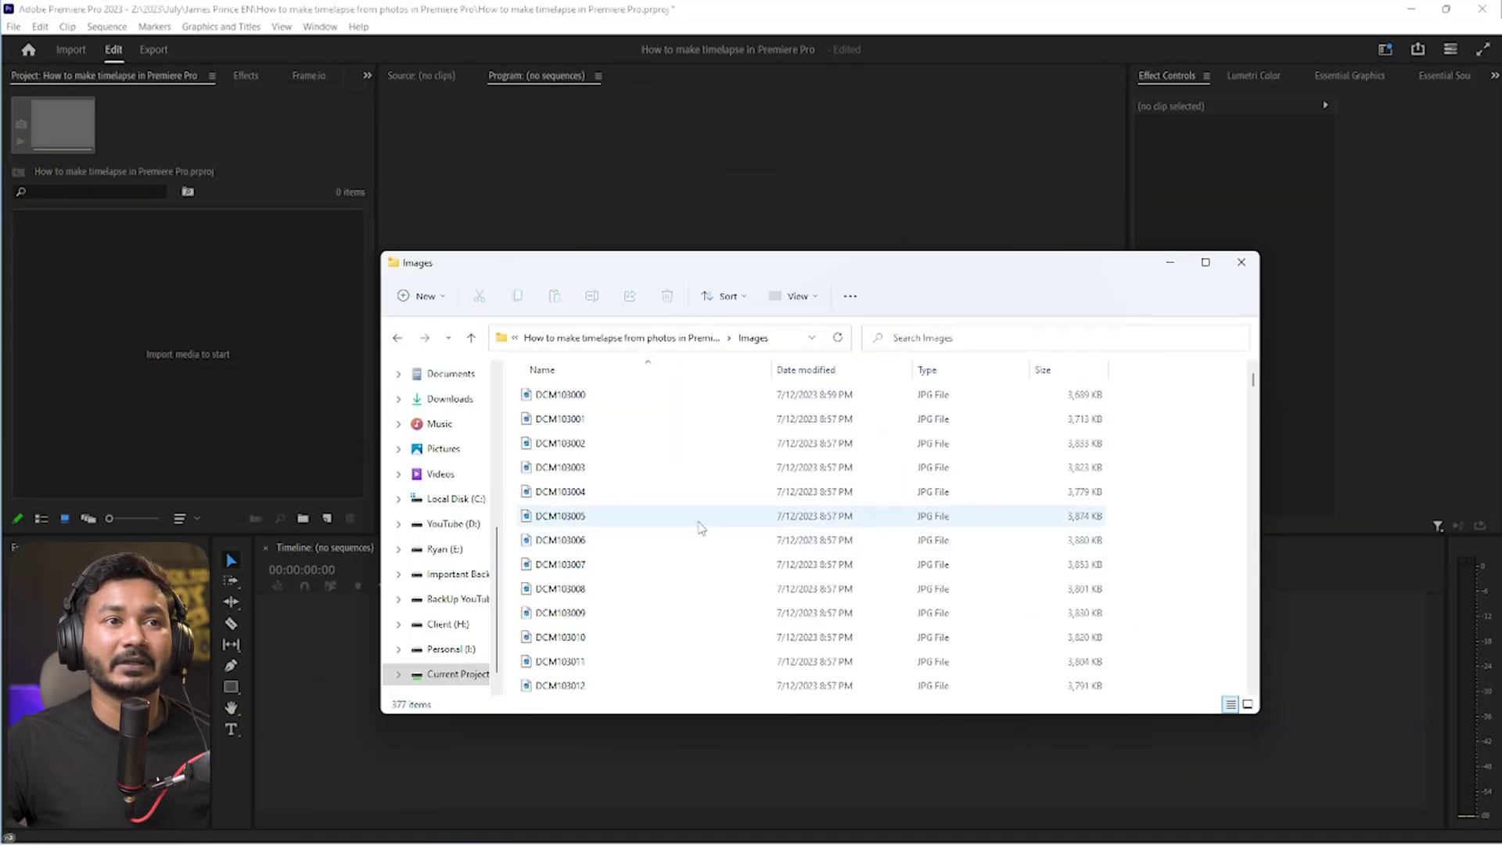
{"action": "scroll", "coordinate": [446, 469], "scroll_direction": "up", "scroll_amount": 1}
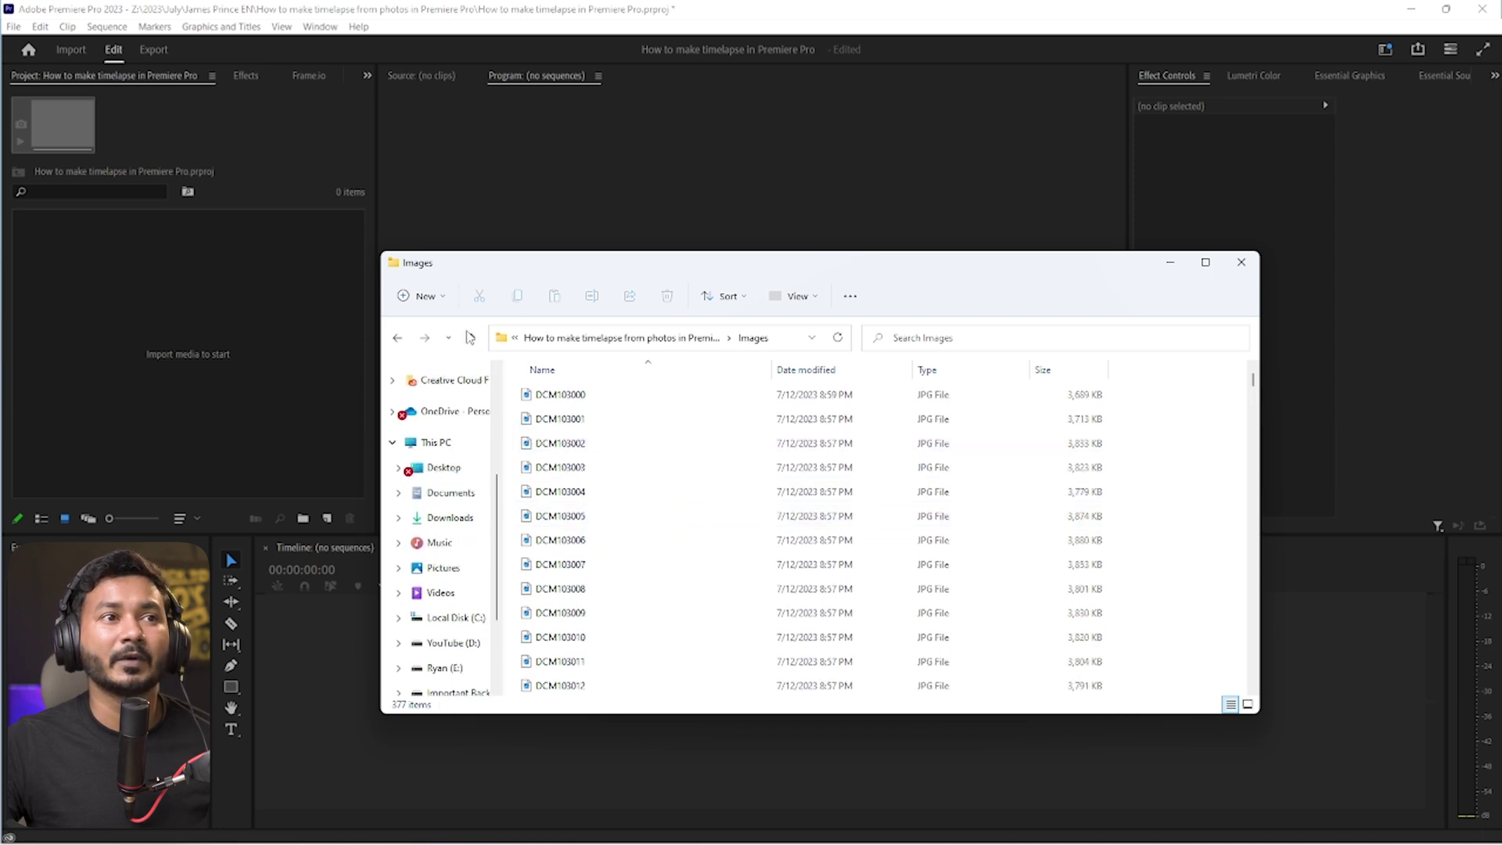
{"action": "left_click", "coordinate": [470, 337]}
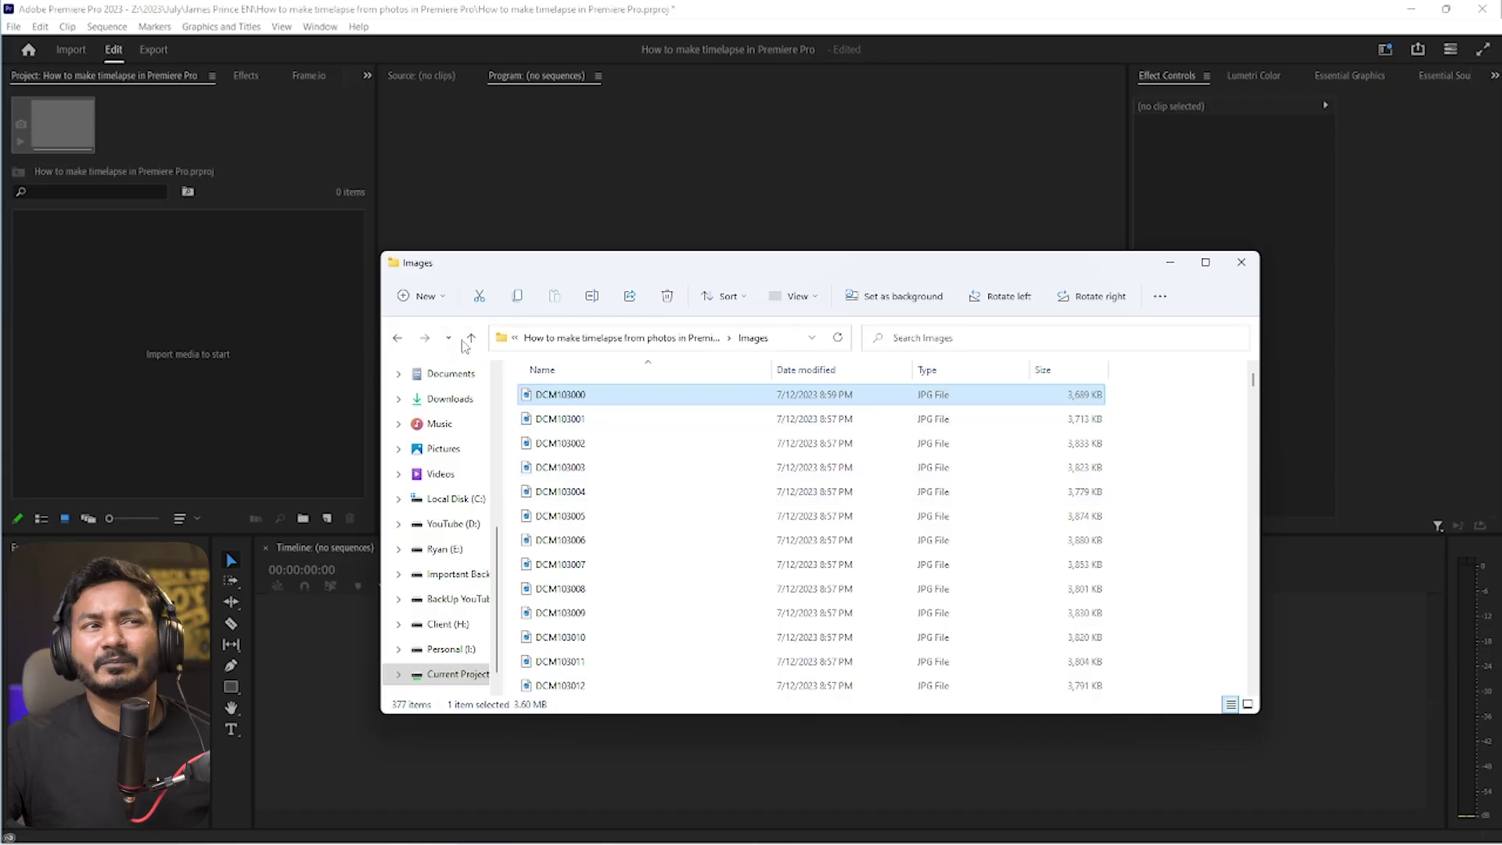
Drag the Images folder into Premiere's Project panel as a 377-item bin
{"action": "left_click", "coordinate": [472, 338]}
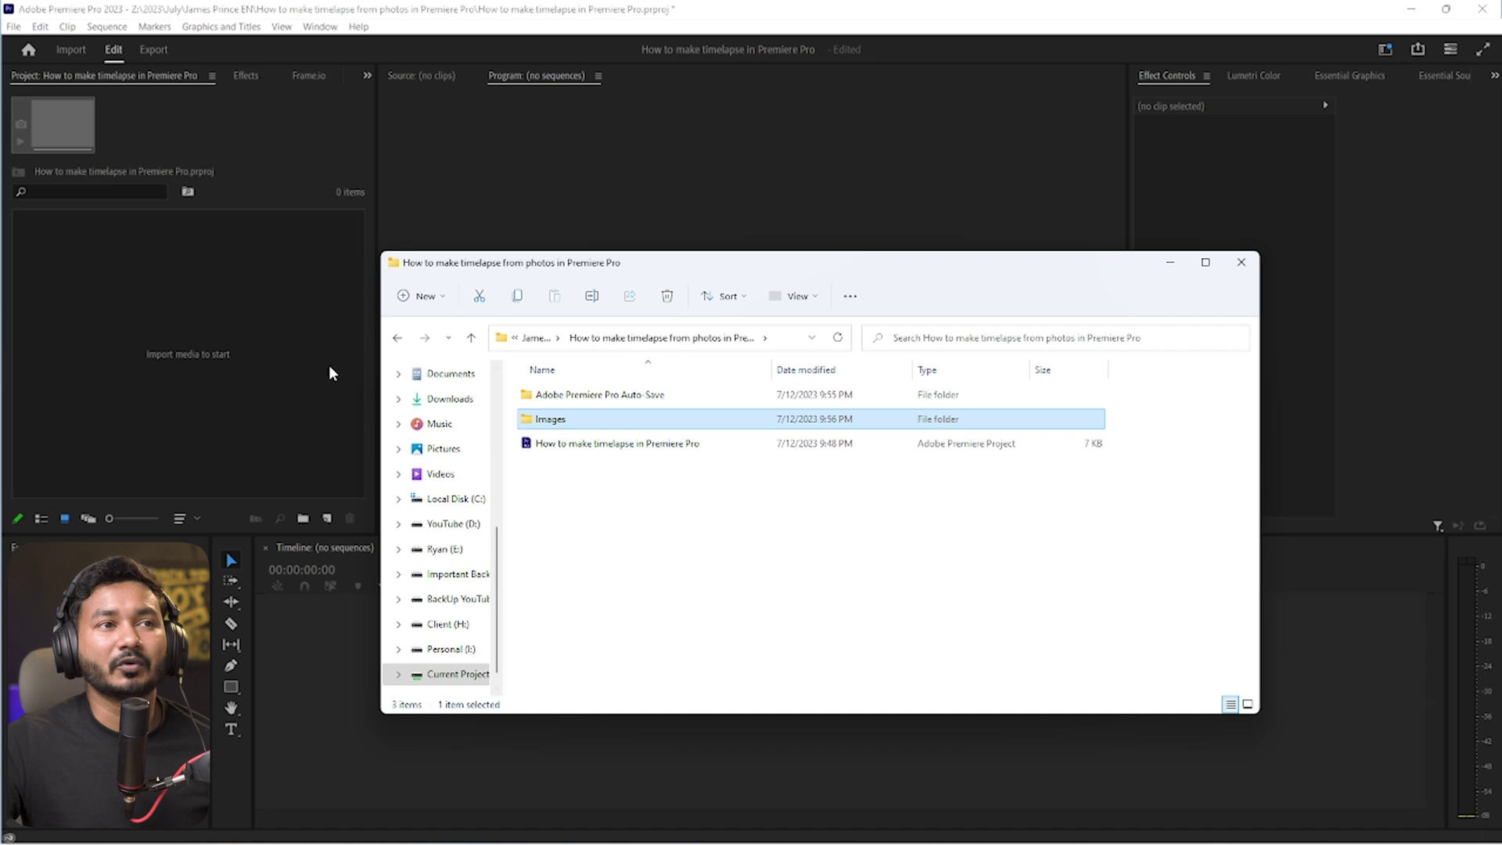
{"action": "left_click_drag", "start_coordinate": [575, 422], "coordinate": [195, 355]}
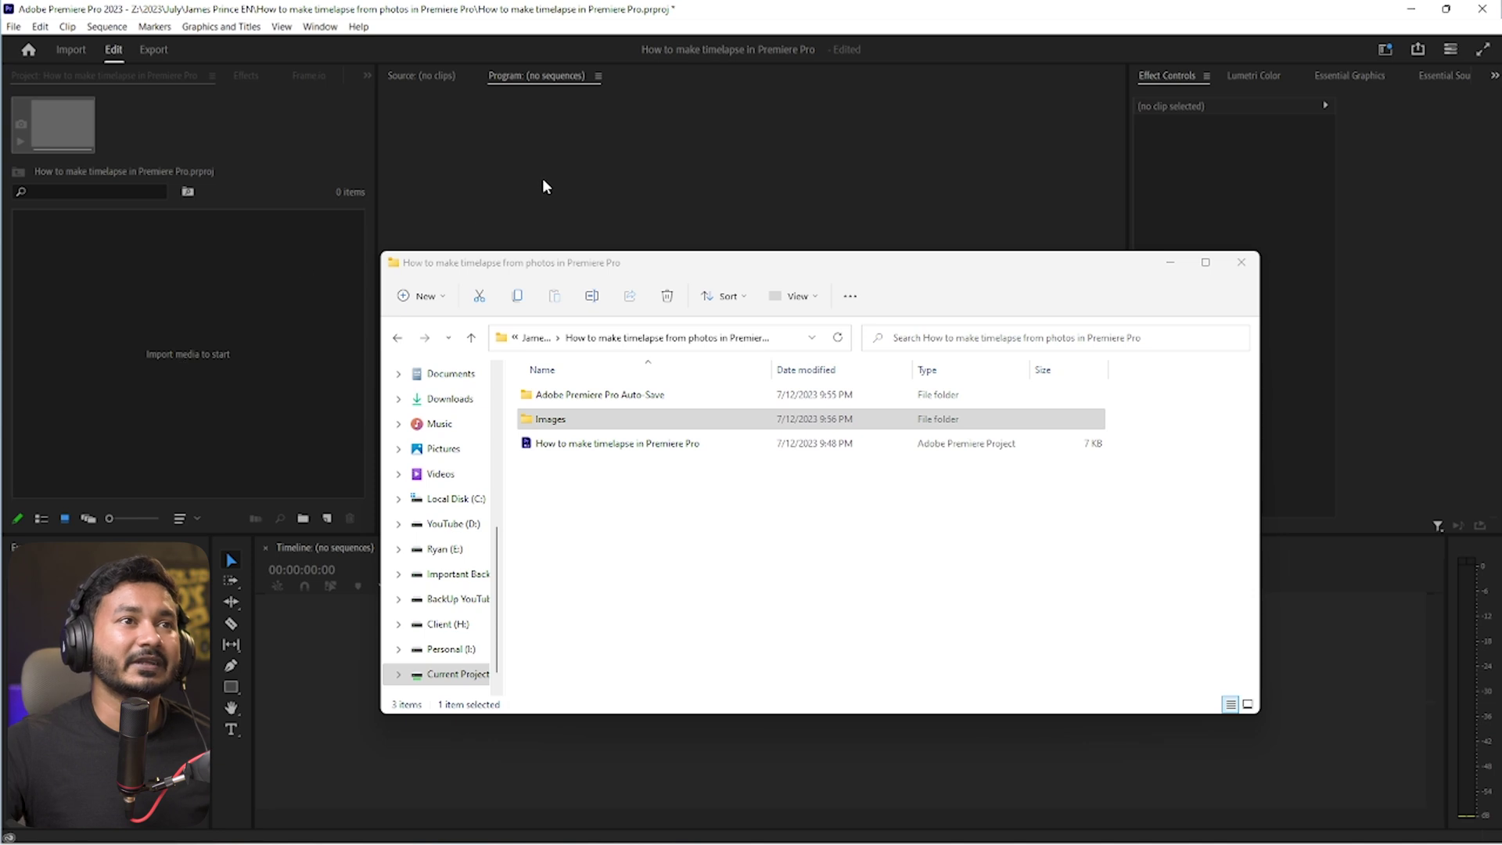
{"action": "left_click", "coordinate": [598, 272]}
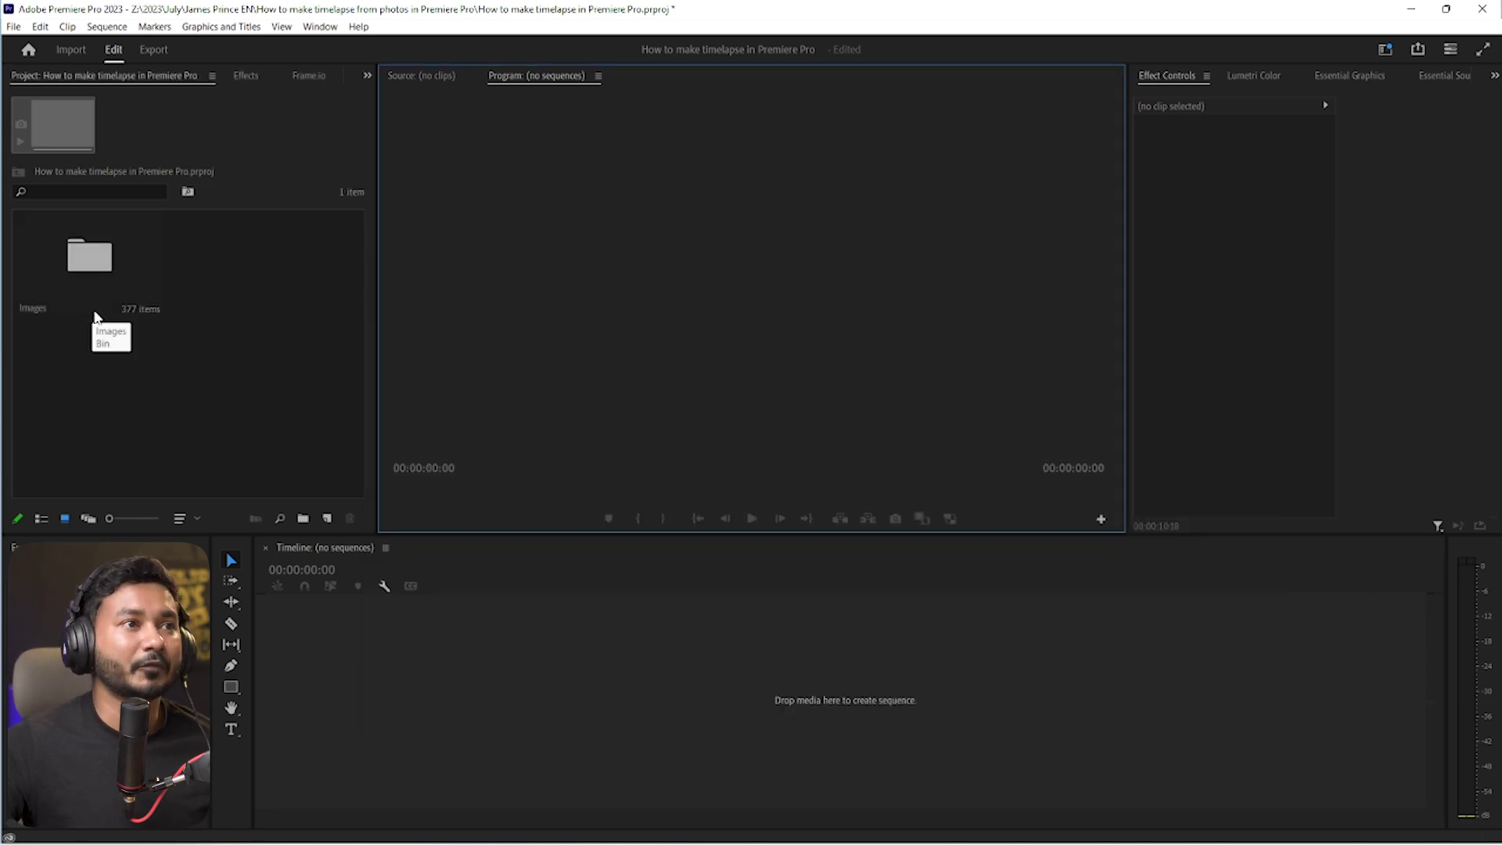
Start a New Item > Sequence and view its 3840×2160, 23.976 fps settings
{"action": "left_click", "coordinate": [98, 283]}
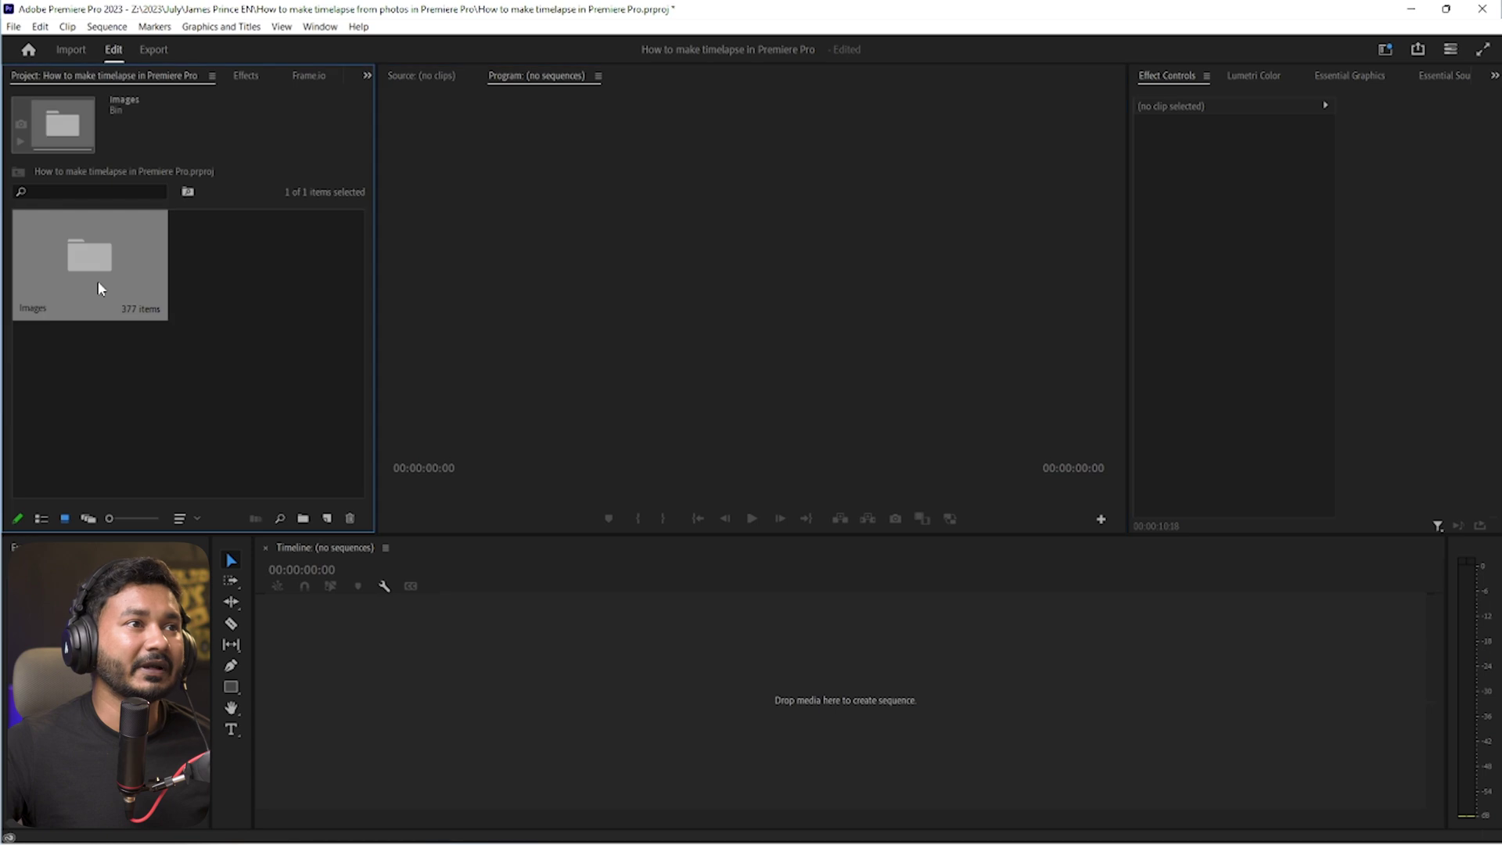
{"action": "right_click", "coordinate": [207, 364]}
{"action": "mouse_move", "coordinate": [281, 431]}
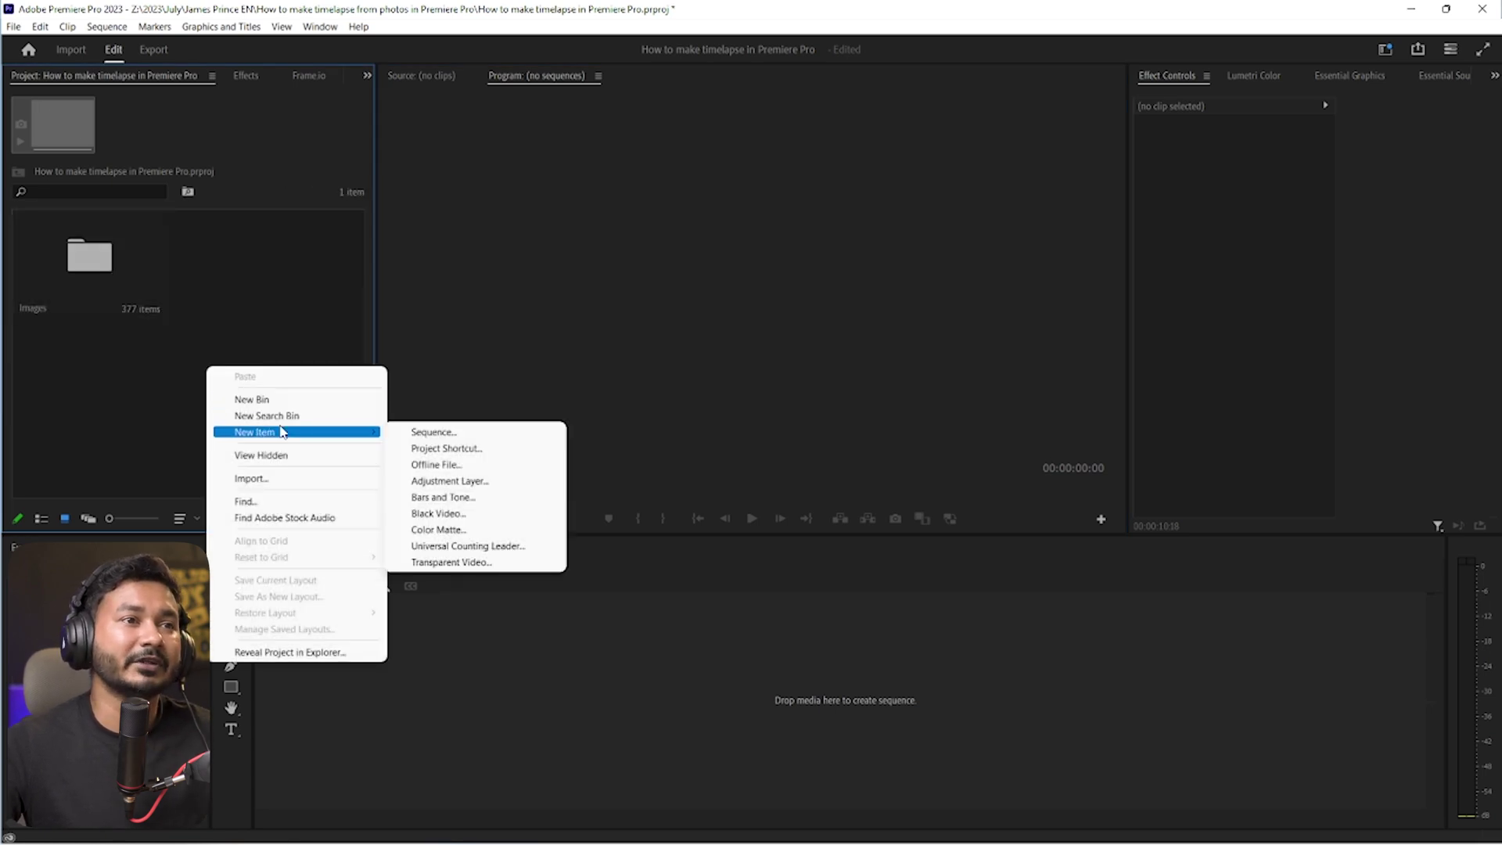
{"action": "left_click", "coordinate": [431, 432]}
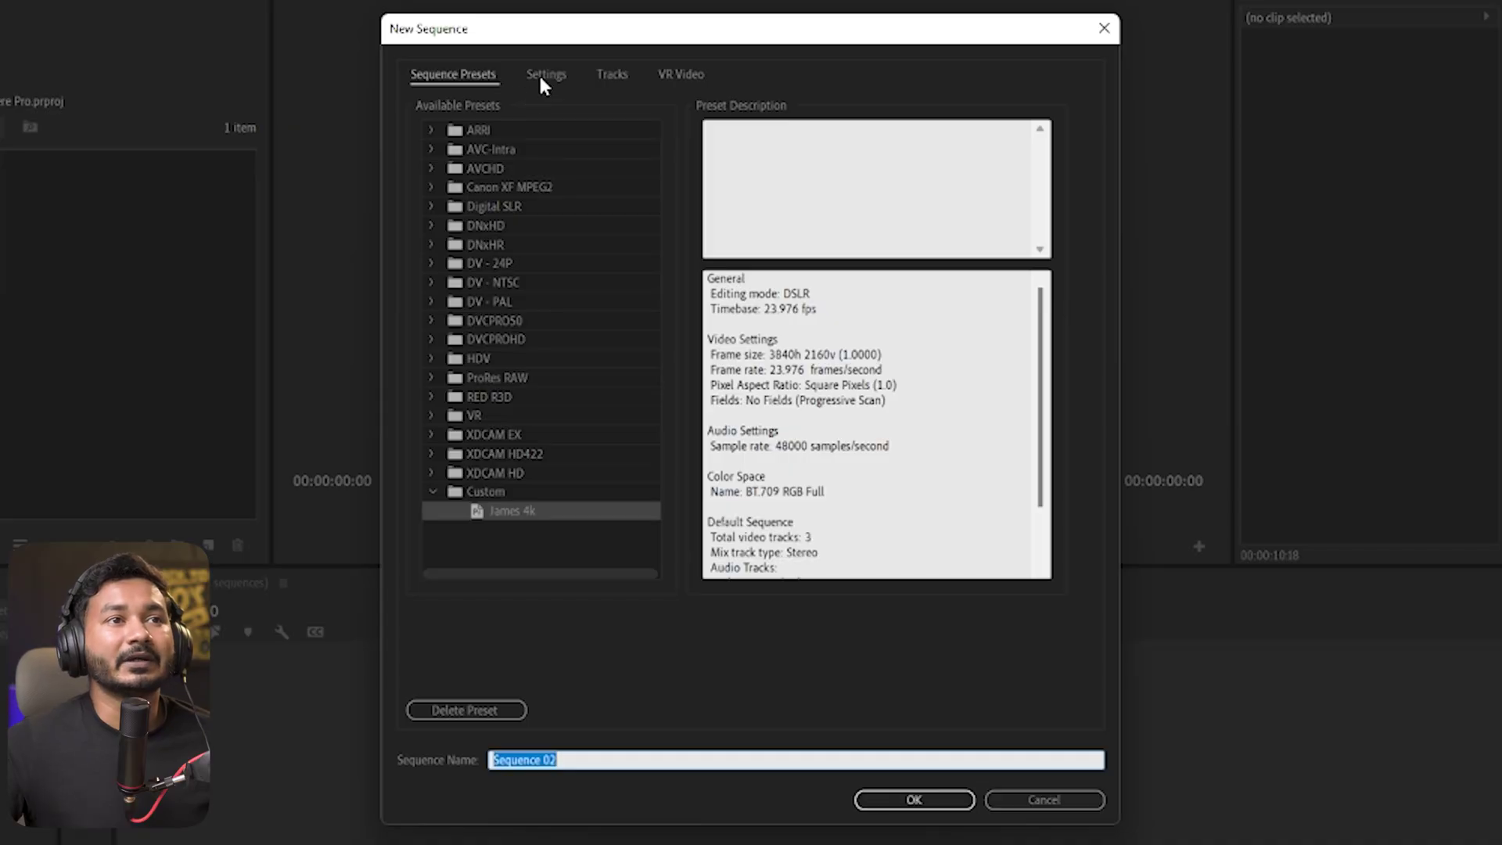
{"action": "left_click", "coordinate": [540, 77]}
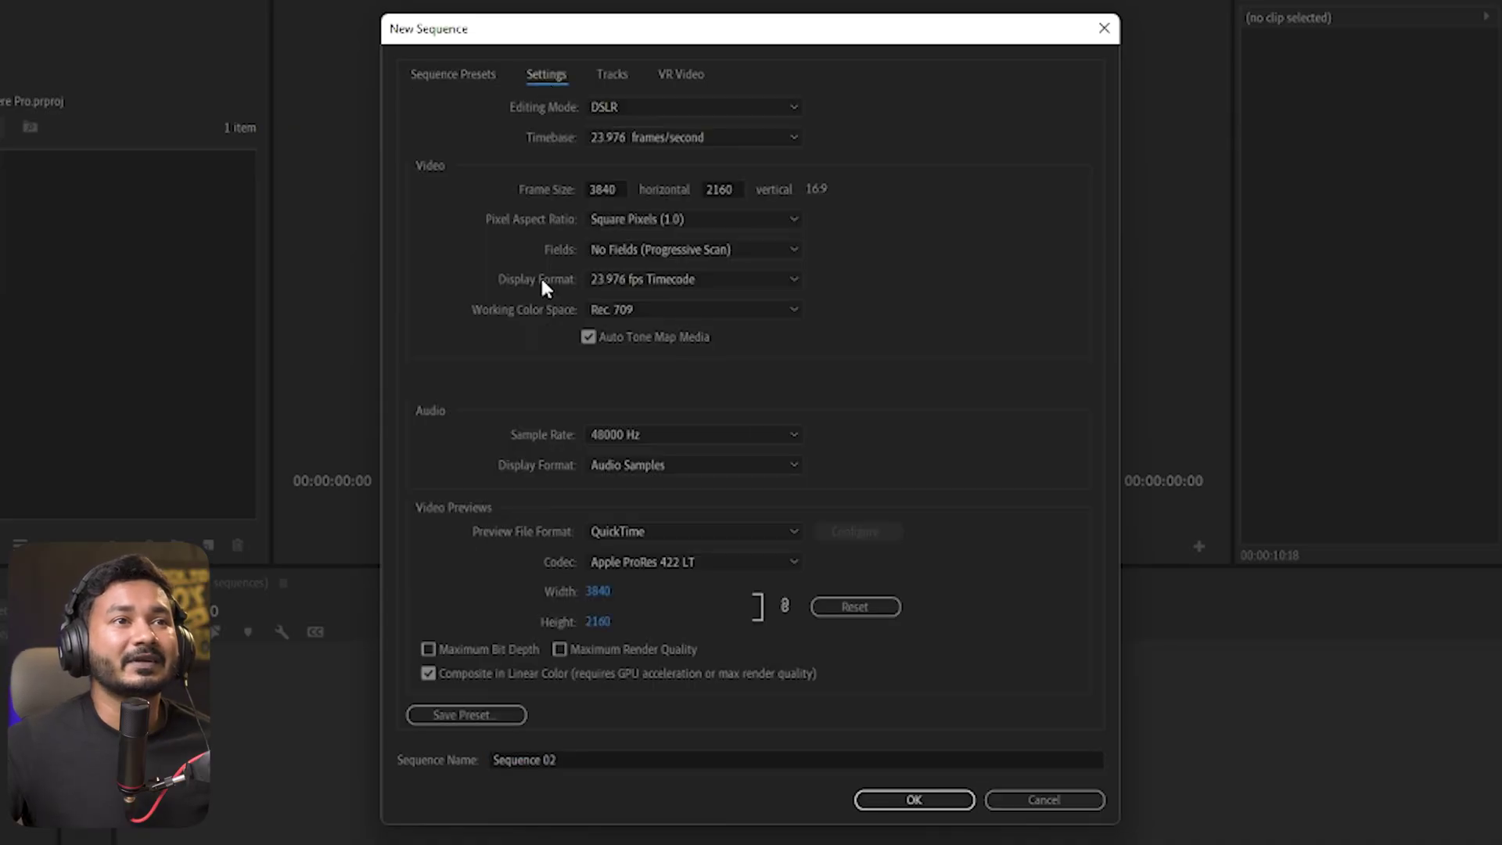
Confirm the 3840×2160 frame size, name the sequence 'Sunset', and create it
{"action": "double_click", "coordinate": [609, 193]}
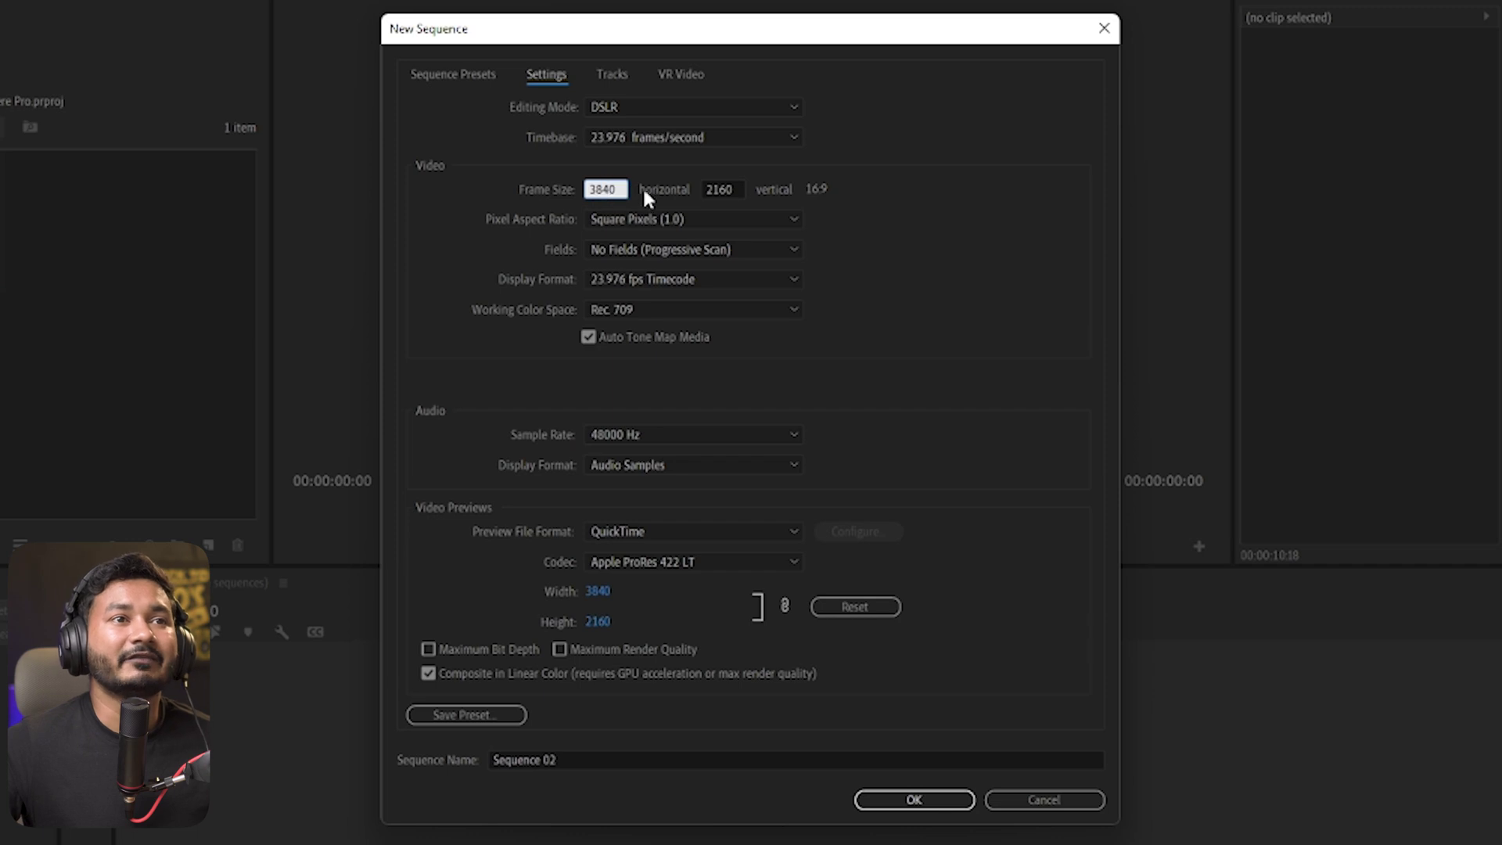
{"action": "double_click", "coordinate": [732, 188]}
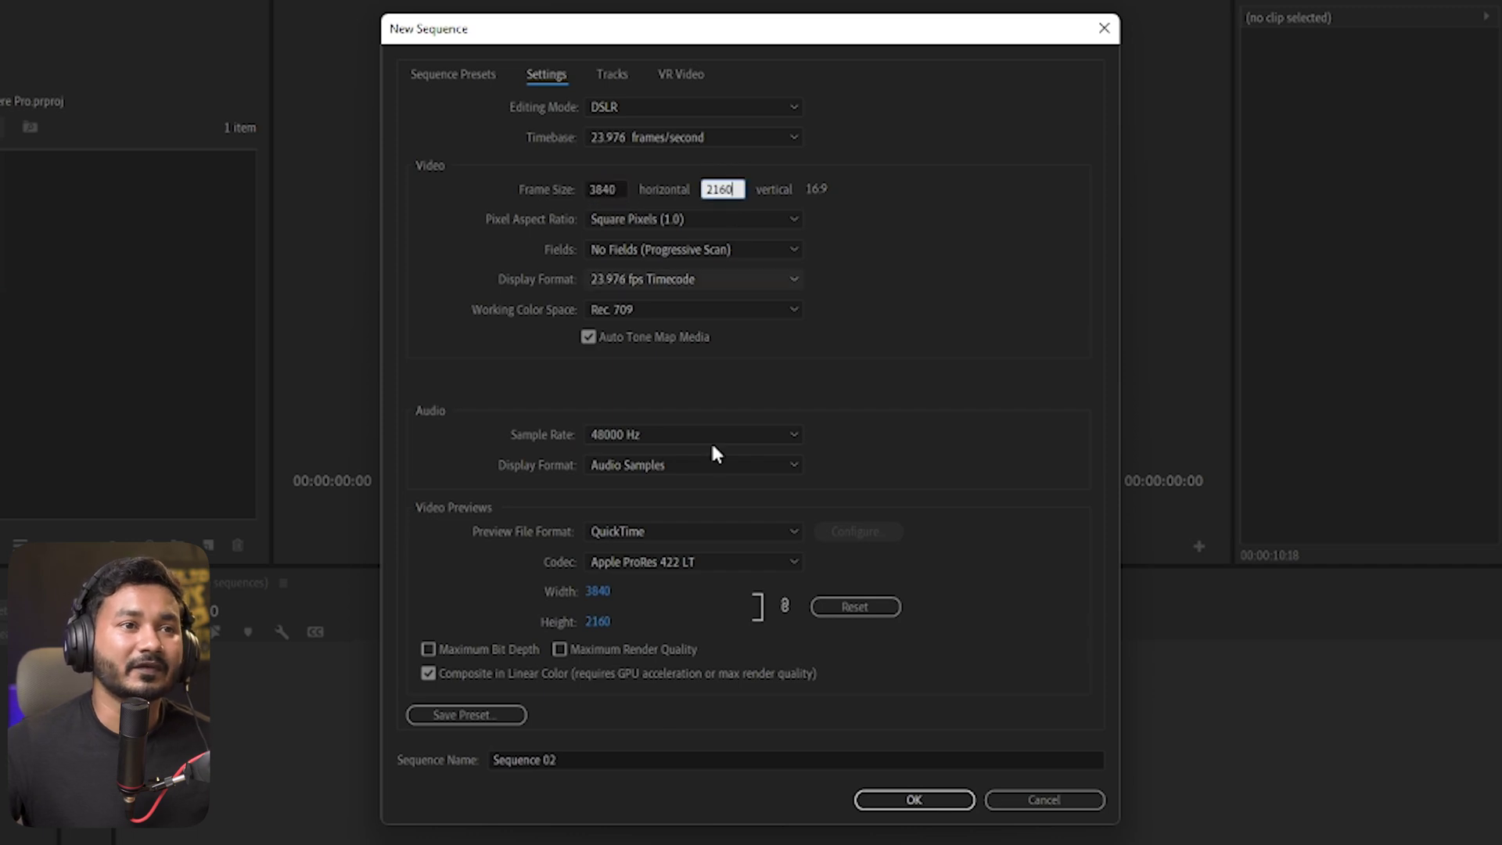
{"action": "left_click", "coordinate": [620, 755]}
{"action": "type", "text": "Sunset"}
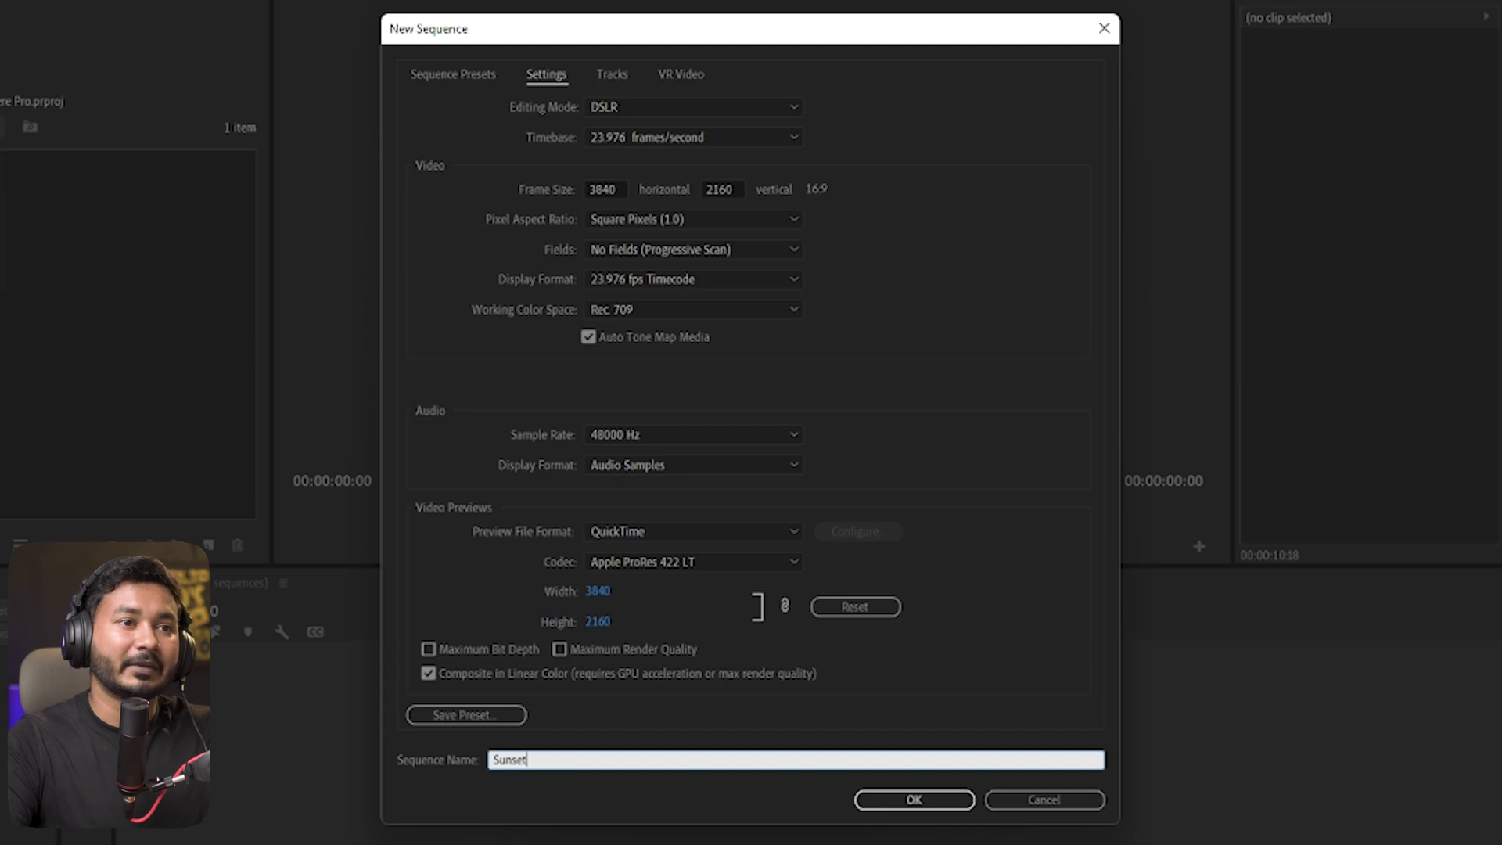
{"action": "left_click", "coordinate": [919, 799]}
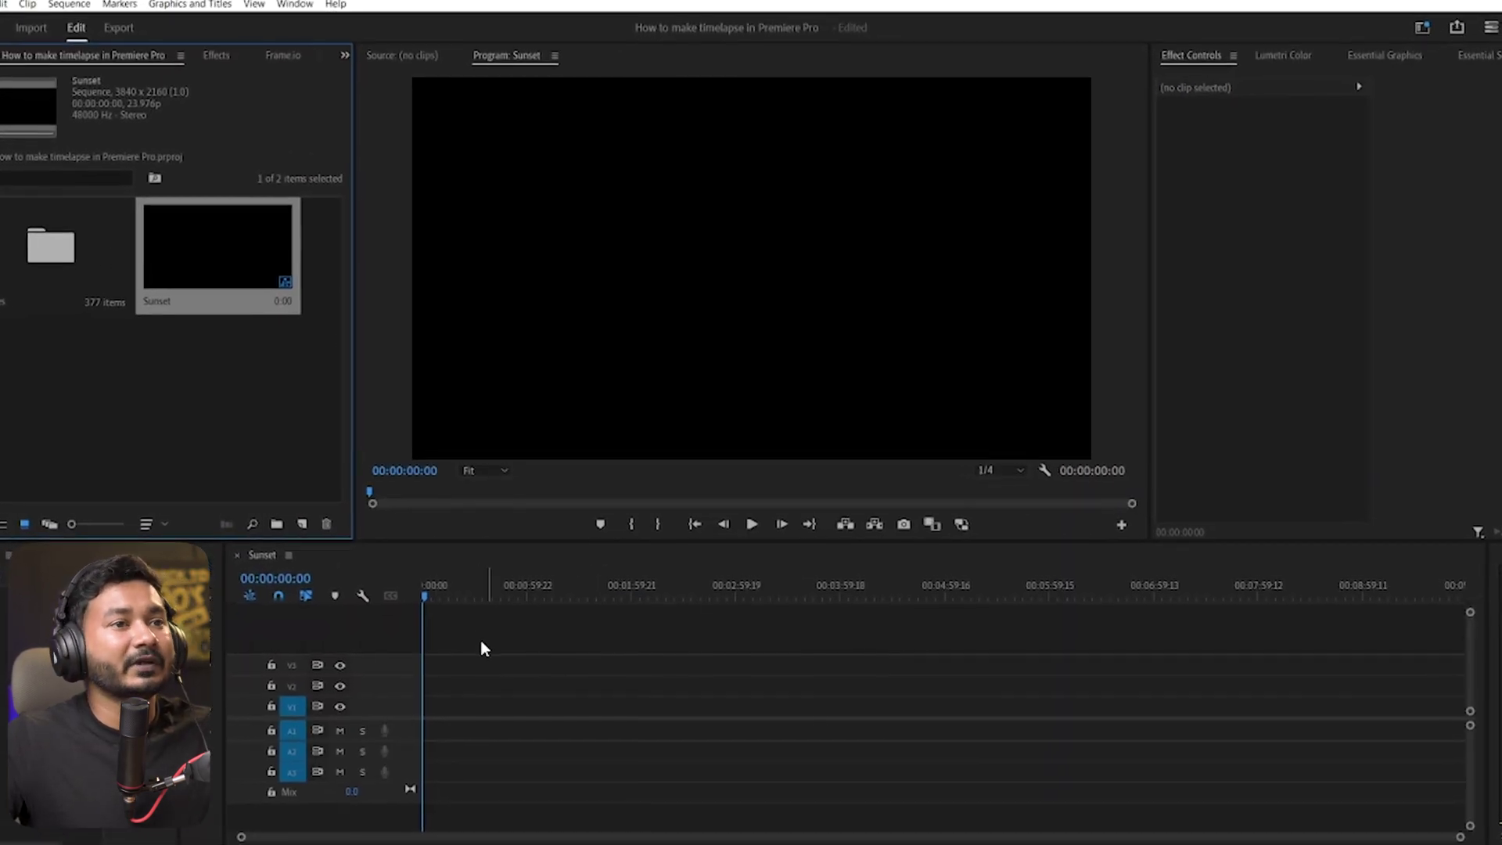
Return the Sunset playhead to zero and start Automate to Sequence from the Images bin
{"action": "left_click", "coordinate": [569, 594]}
{"action": "left_click_drag", "start_coordinate": [558, 602], "coordinate": [397, 617]}
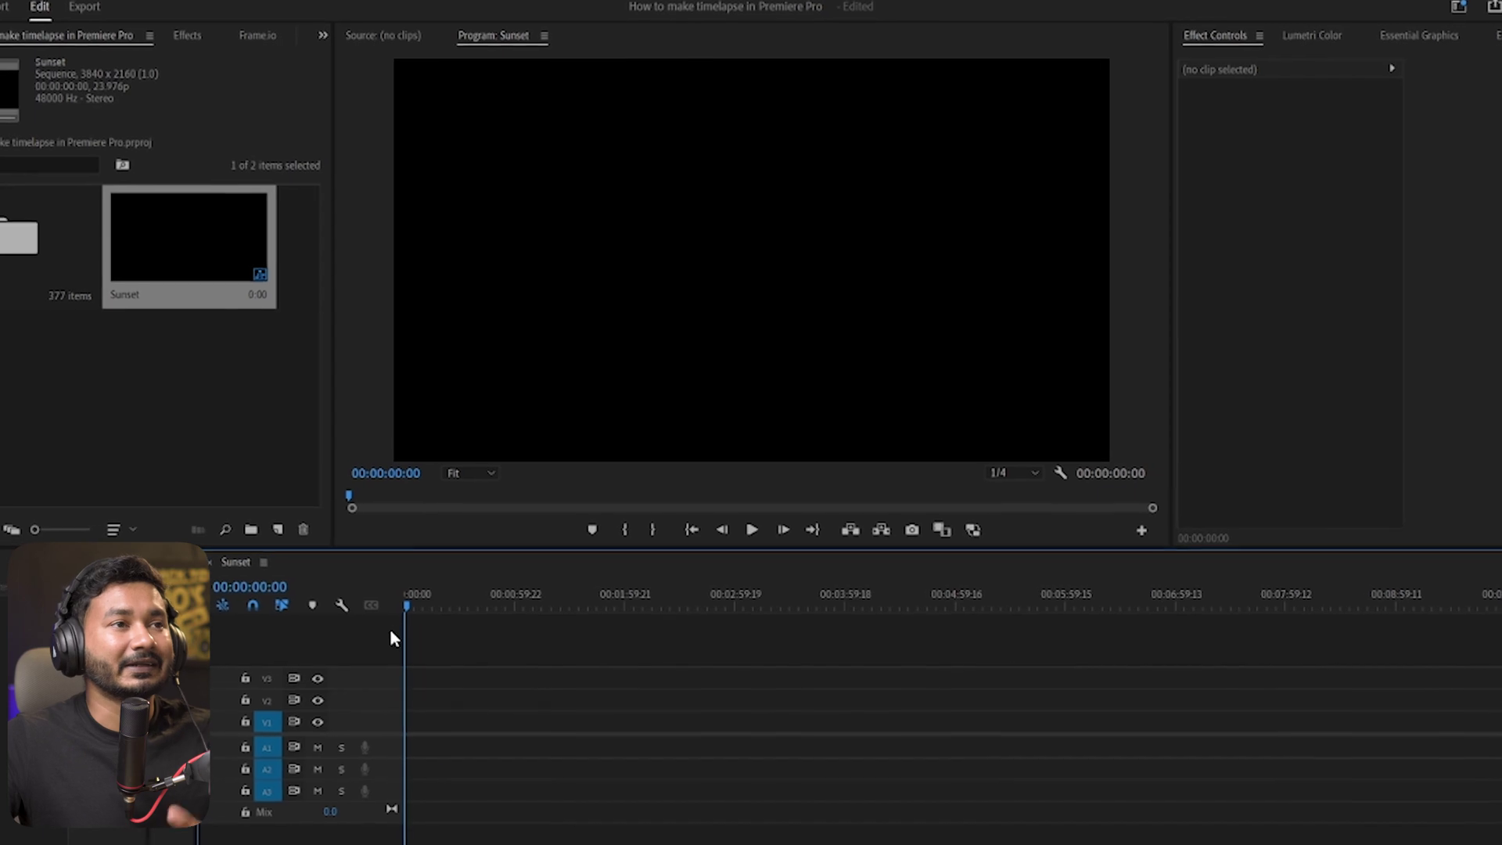
{"action": "left_click", "coordinate": [9, 235]}
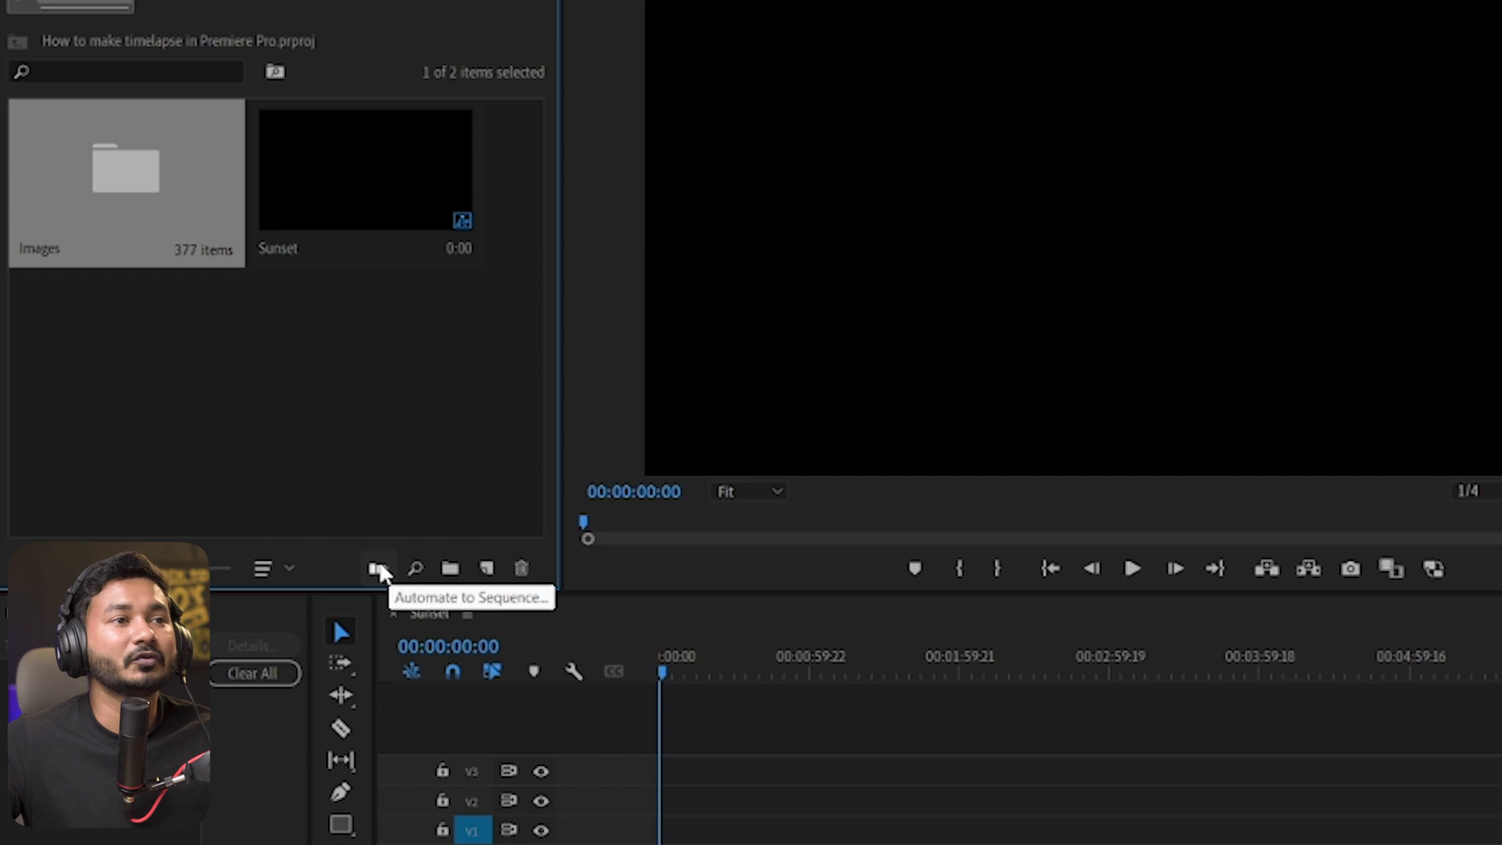
{"action": "left_click", "coordinate": [378, 569]}
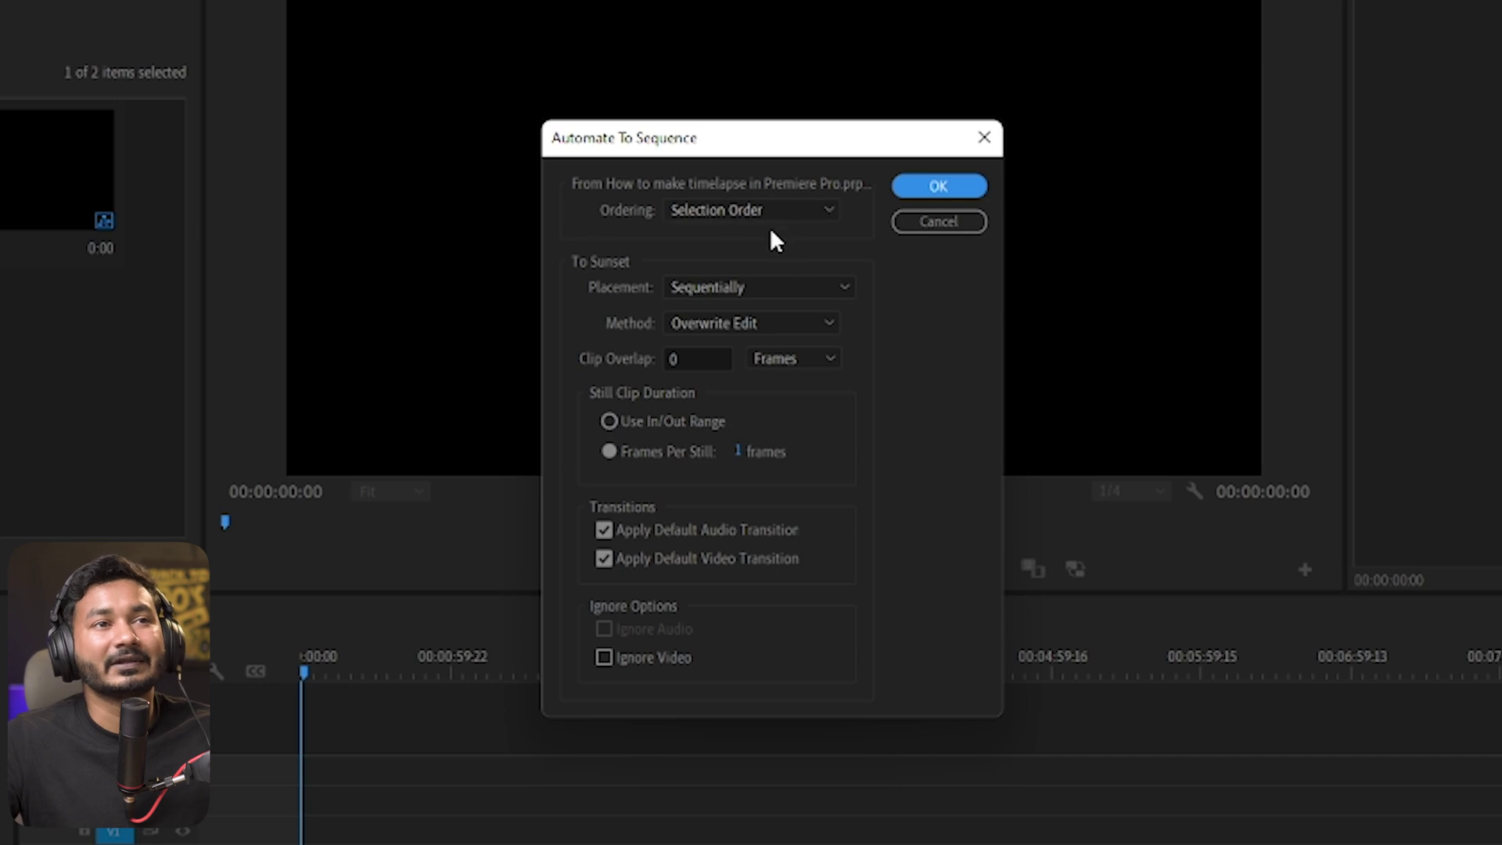
Try Sort Order and Selection Order, cancel the automation, then open the Images bin
{"action": "left_click", "coordinate": [710, 213]}
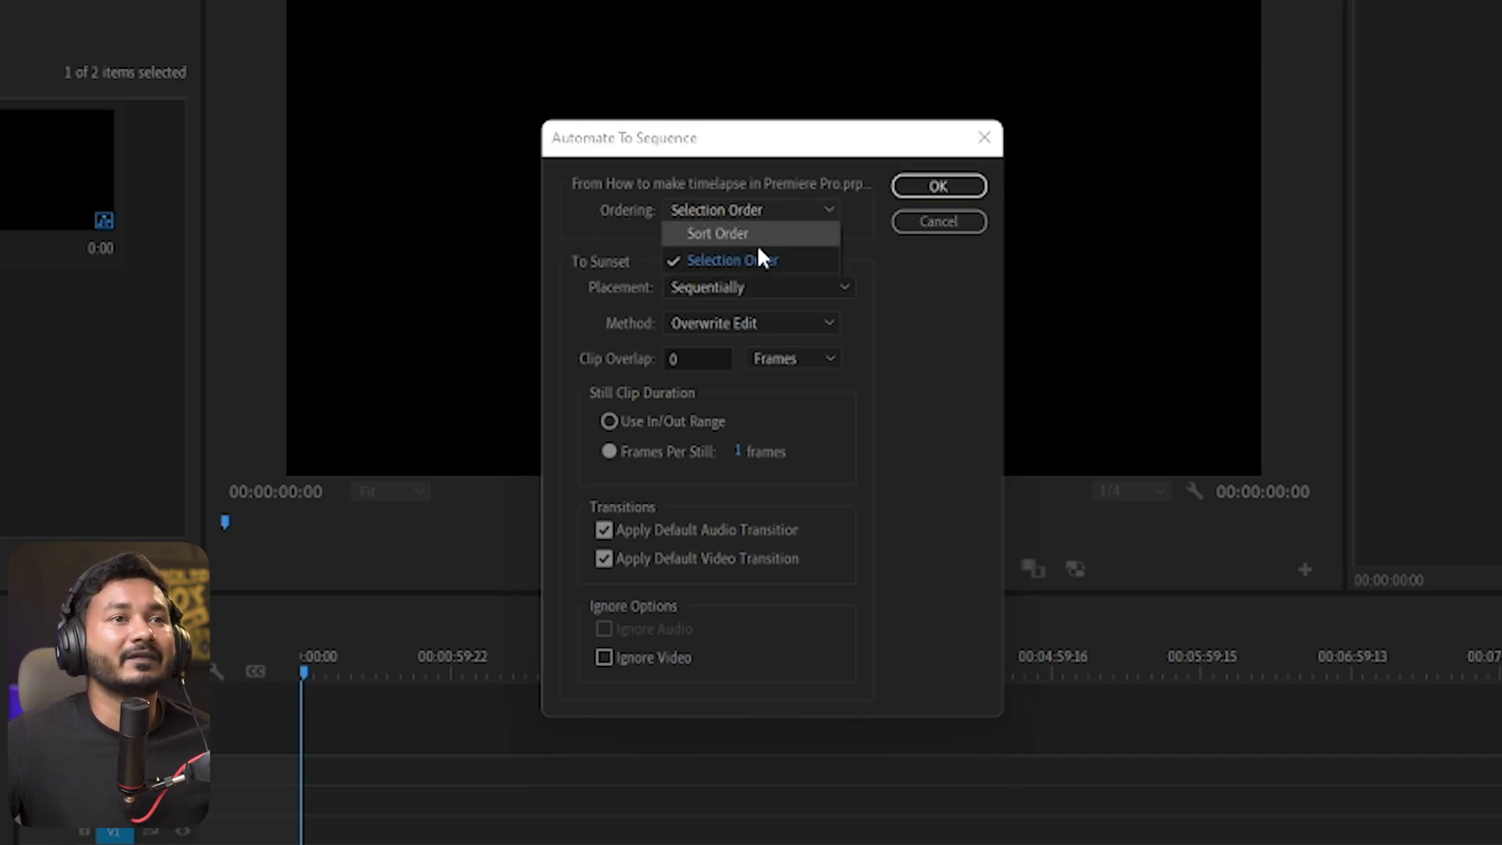
{"action": "left_click", "coordinate": [744, 238]}
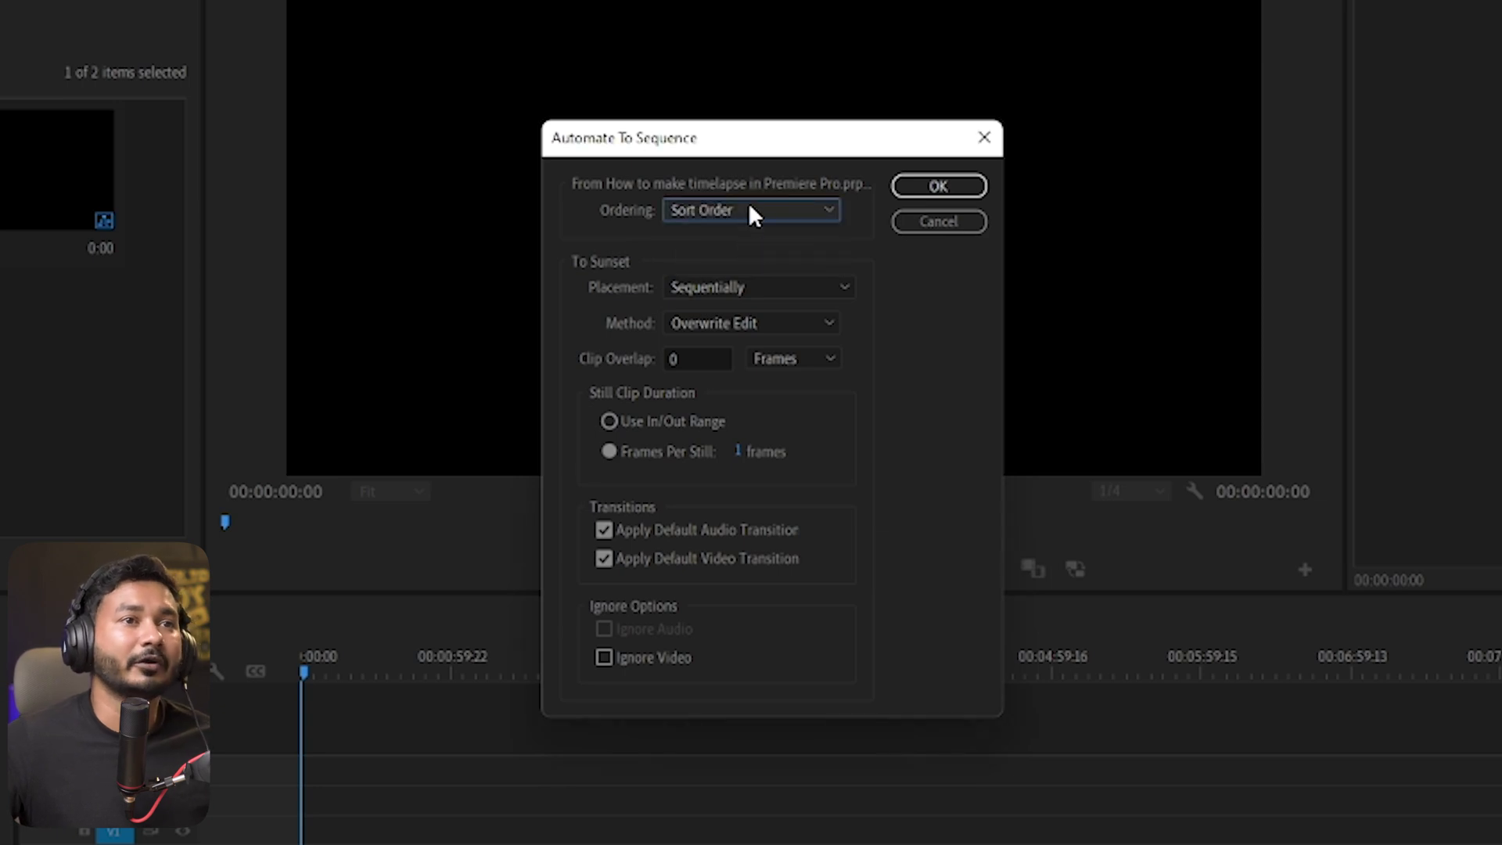
{"action": "left_click", "coordinate": [747, 205]}
{"action": "left_click", "coordinate": [754, 264]}
{"action": "key", "text": "Return"}
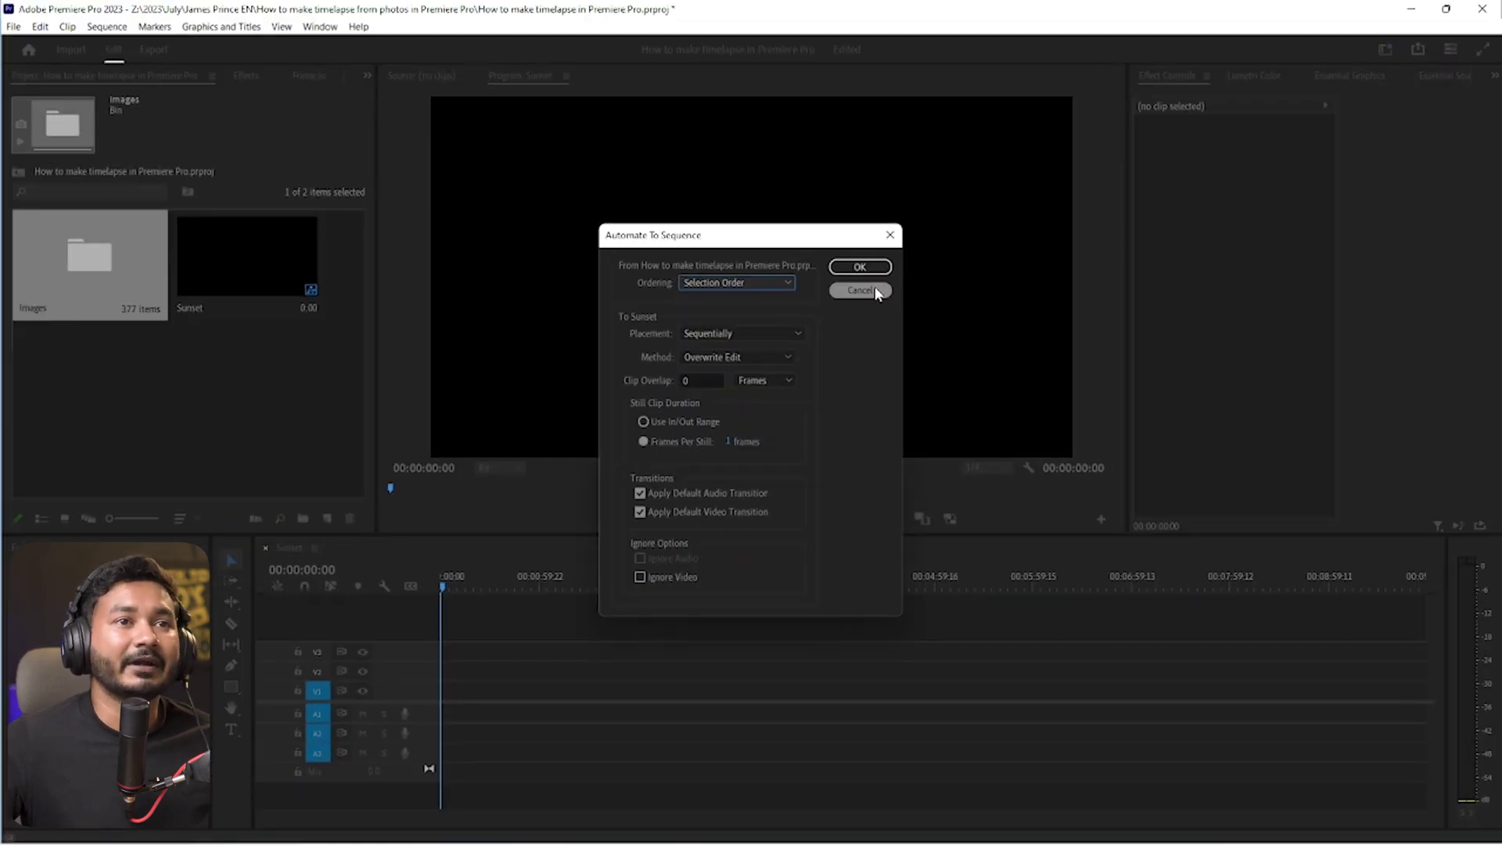
{"action": "double_click", "coordinate": [108, 271]}
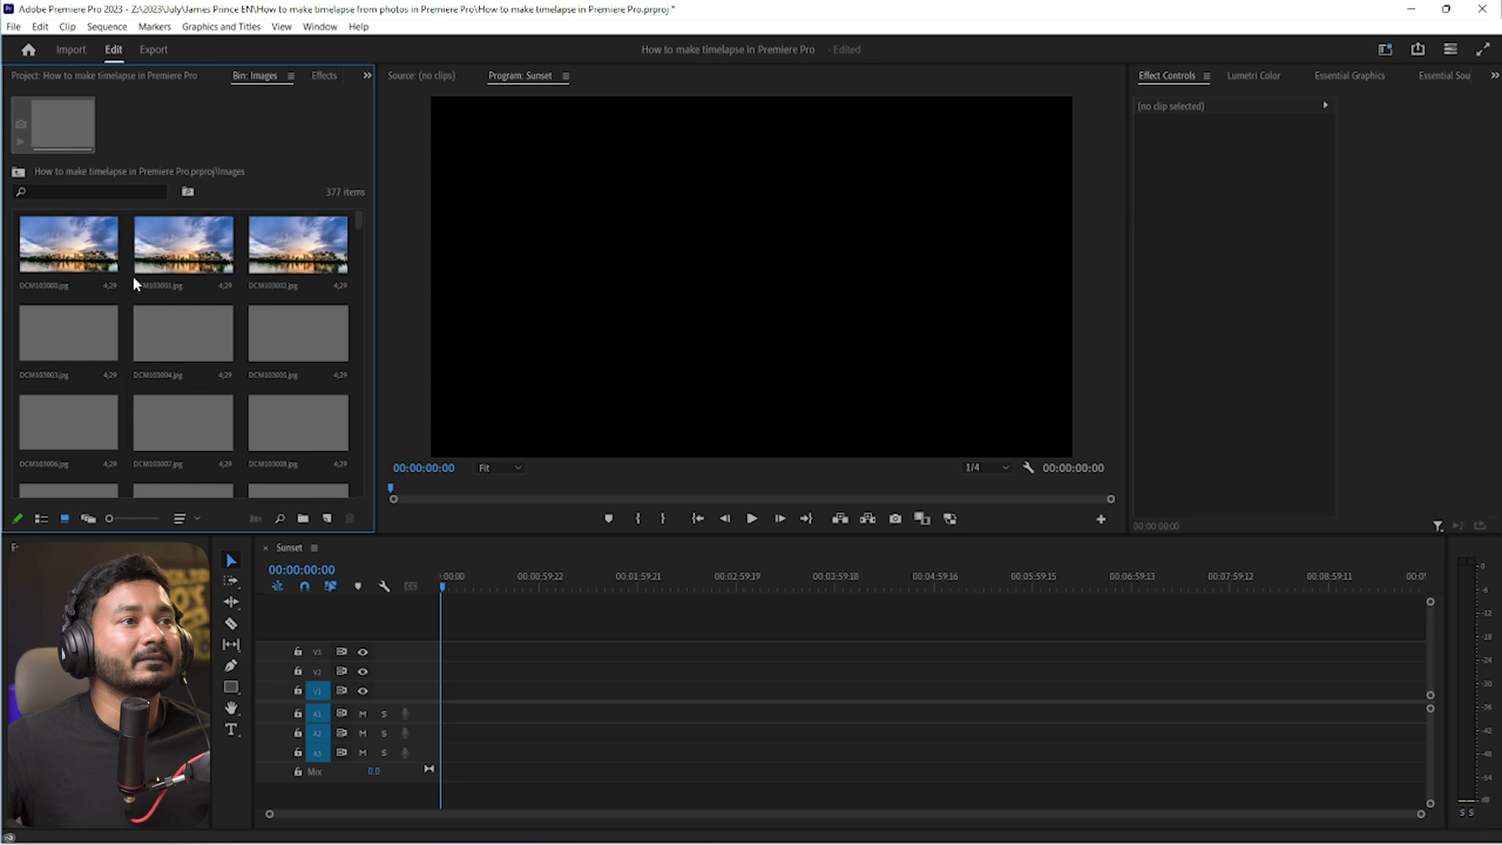
Select the first five photos, DCM103000 through DCM103004, in the Images bin
{"action": "left_click", "coordinate": [72, 266]}
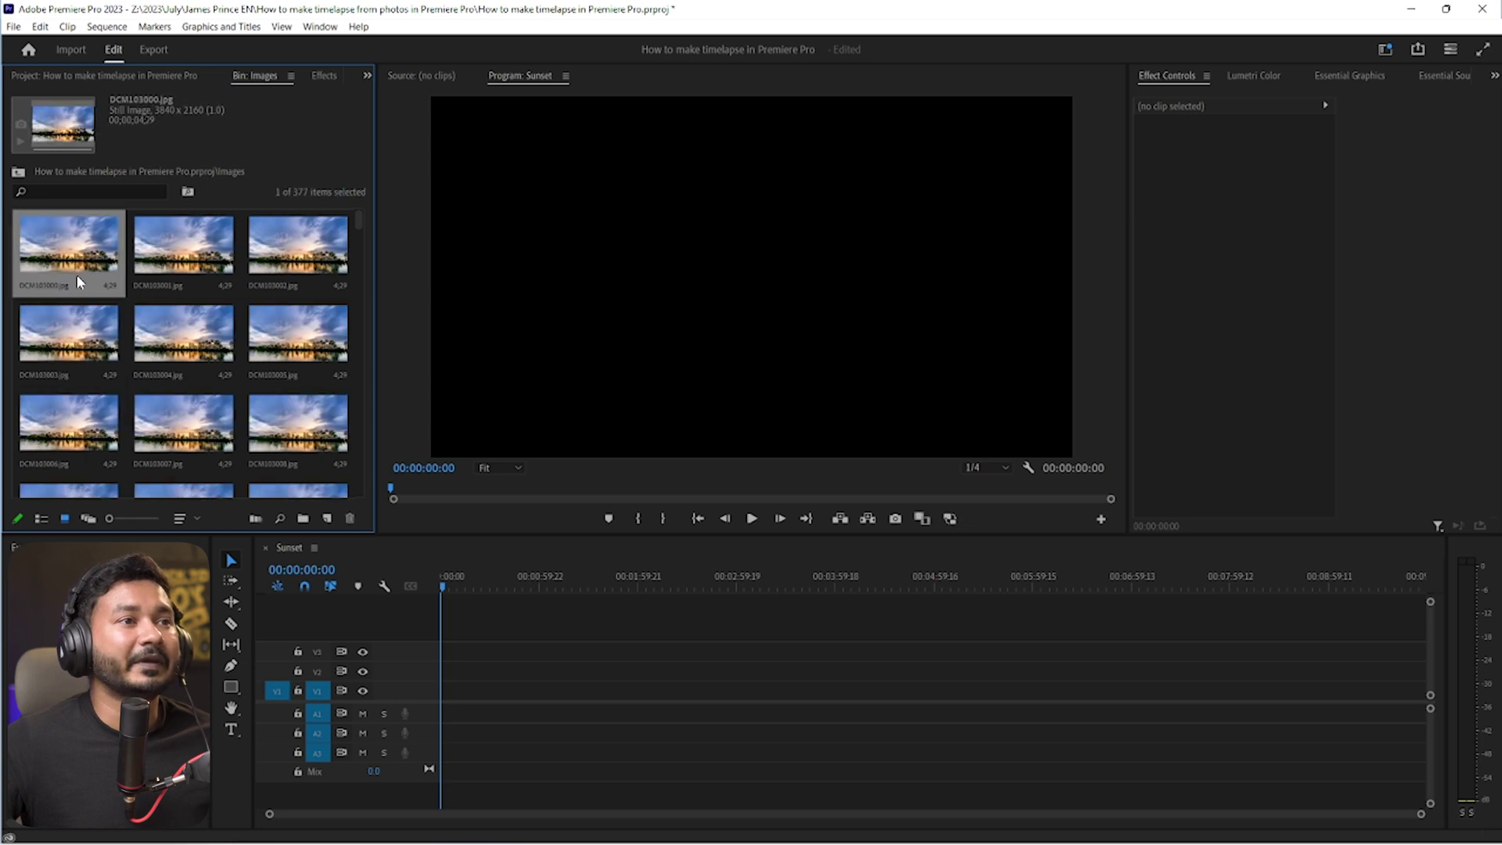
{"action": "left_click", "coordinate": [169, 338], "text": "ctrl"}
{"action": "left_click", "coordinate": [57, 351], "text": "ctrl"}
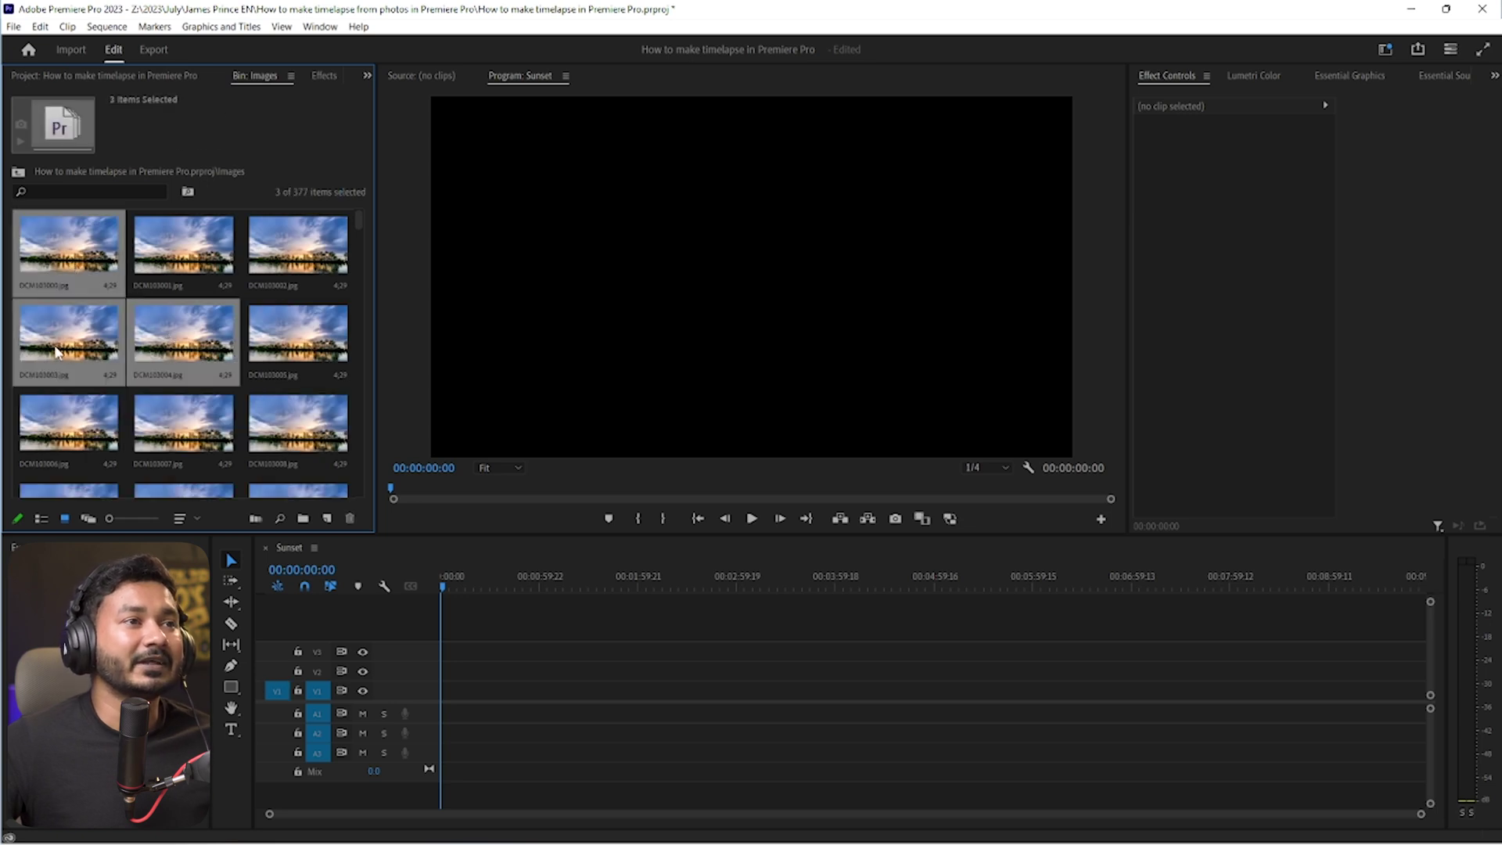
{"action": "left_click", "coordinate": [200, 271], "text": "ctrl"}
{"action": "left_click", "coordinate": [282, 270], "text": "ctrl"}
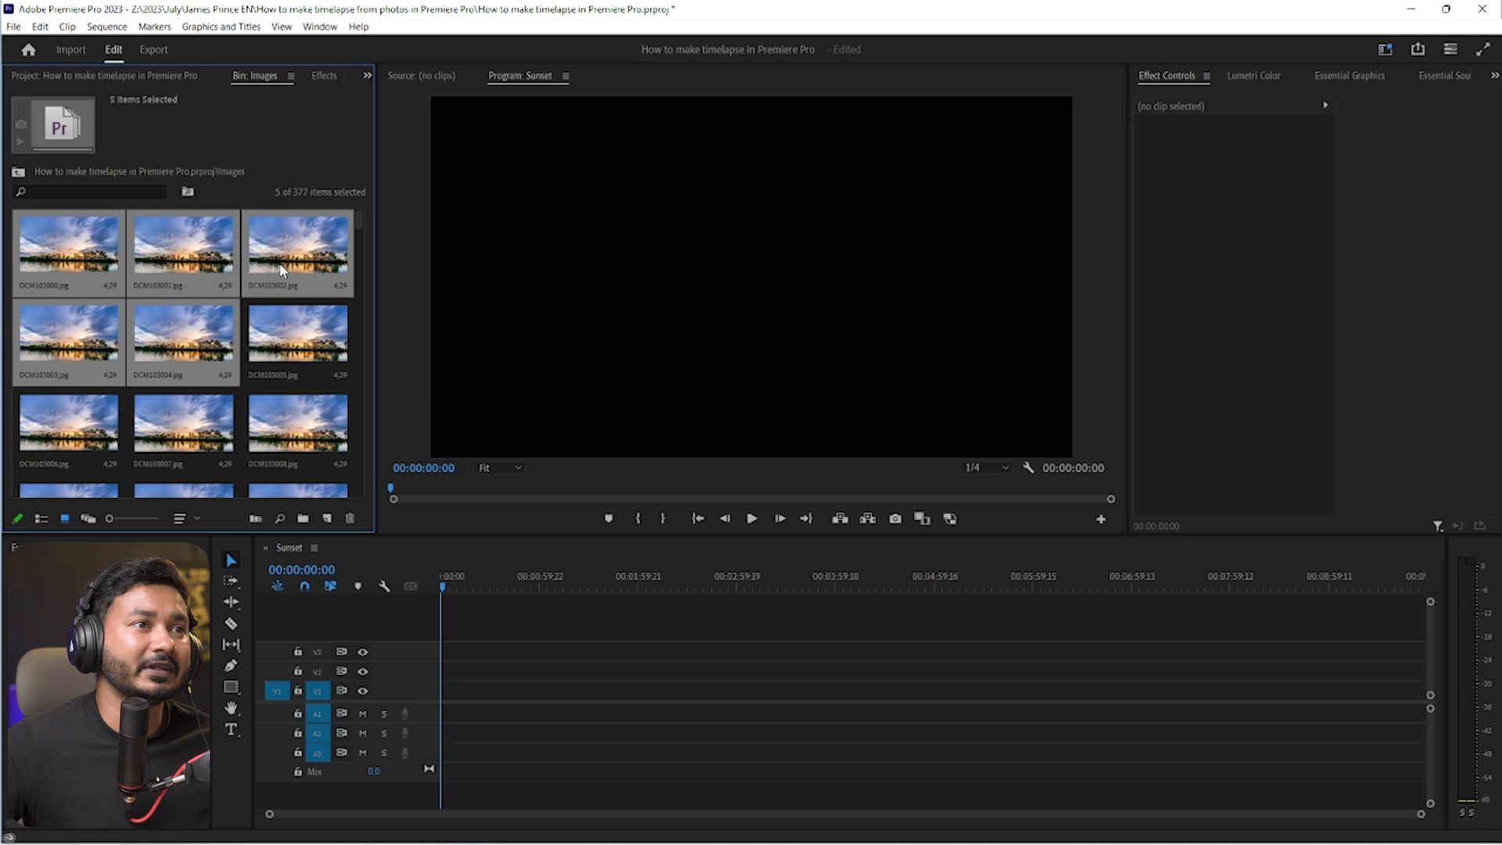
Try Sort Order and Selection Order in Automate To Sequence, then cancel it
{"action": "left_click", "coordinate": [255, 519]}
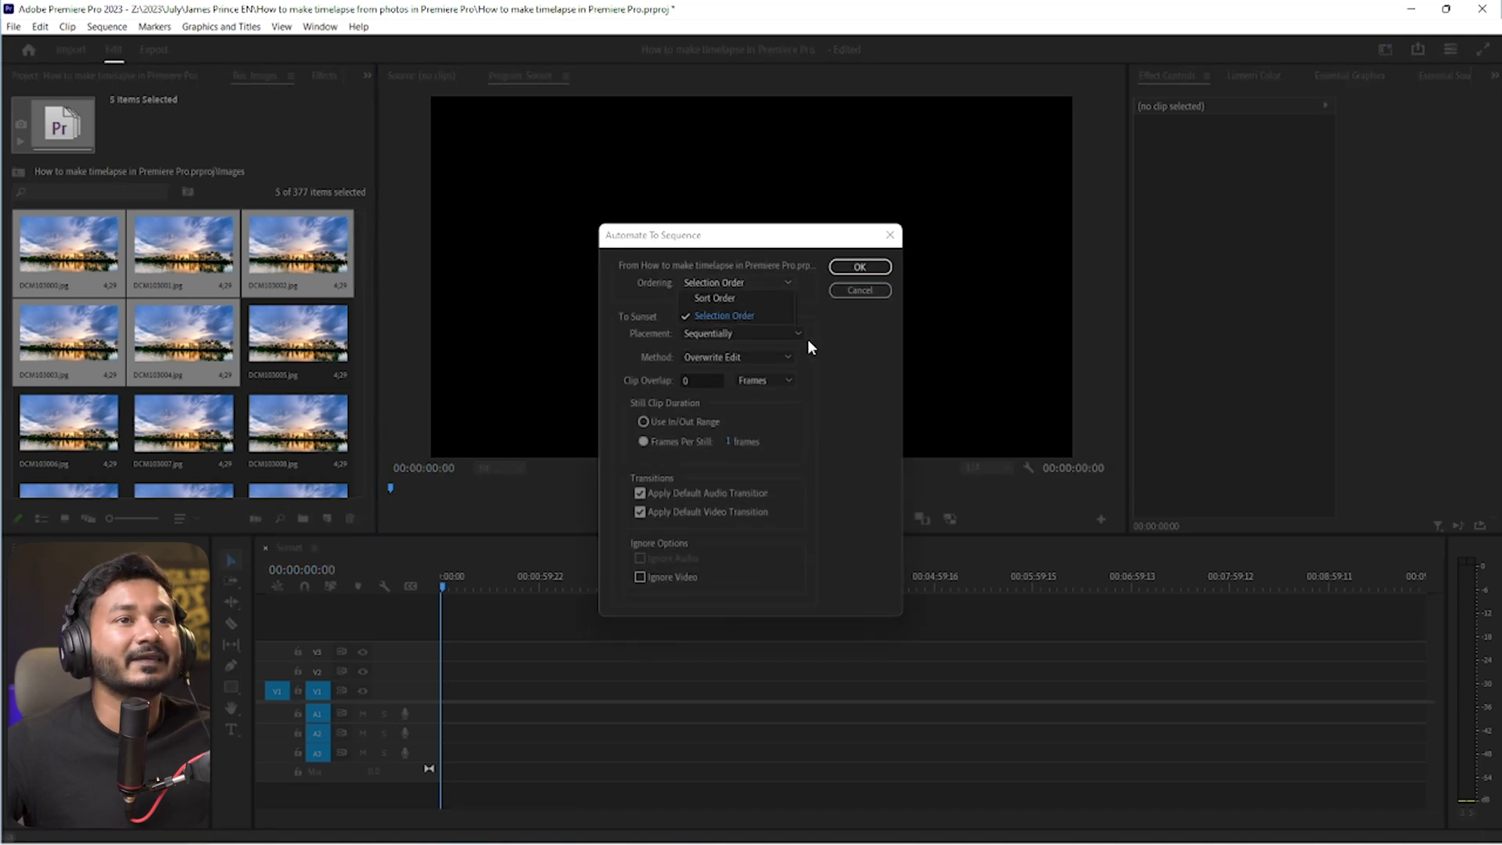
{"action": "left_click", "coordinate": [751, 299]}
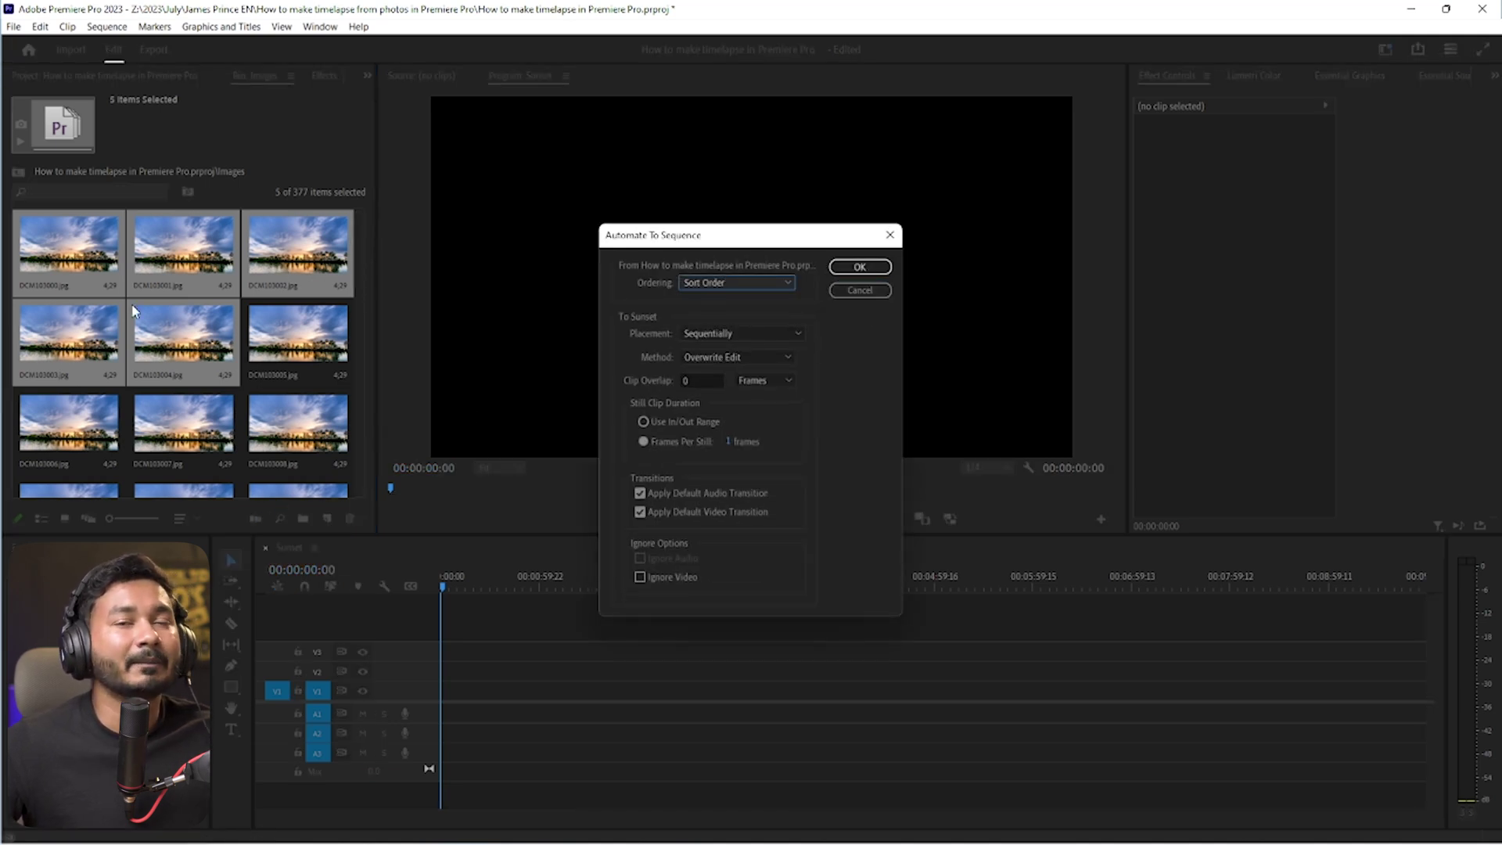
{"action": "left_click", "coordinate": [730, 280]}
{"action": "left_click", "coordinate": [729, 314]}
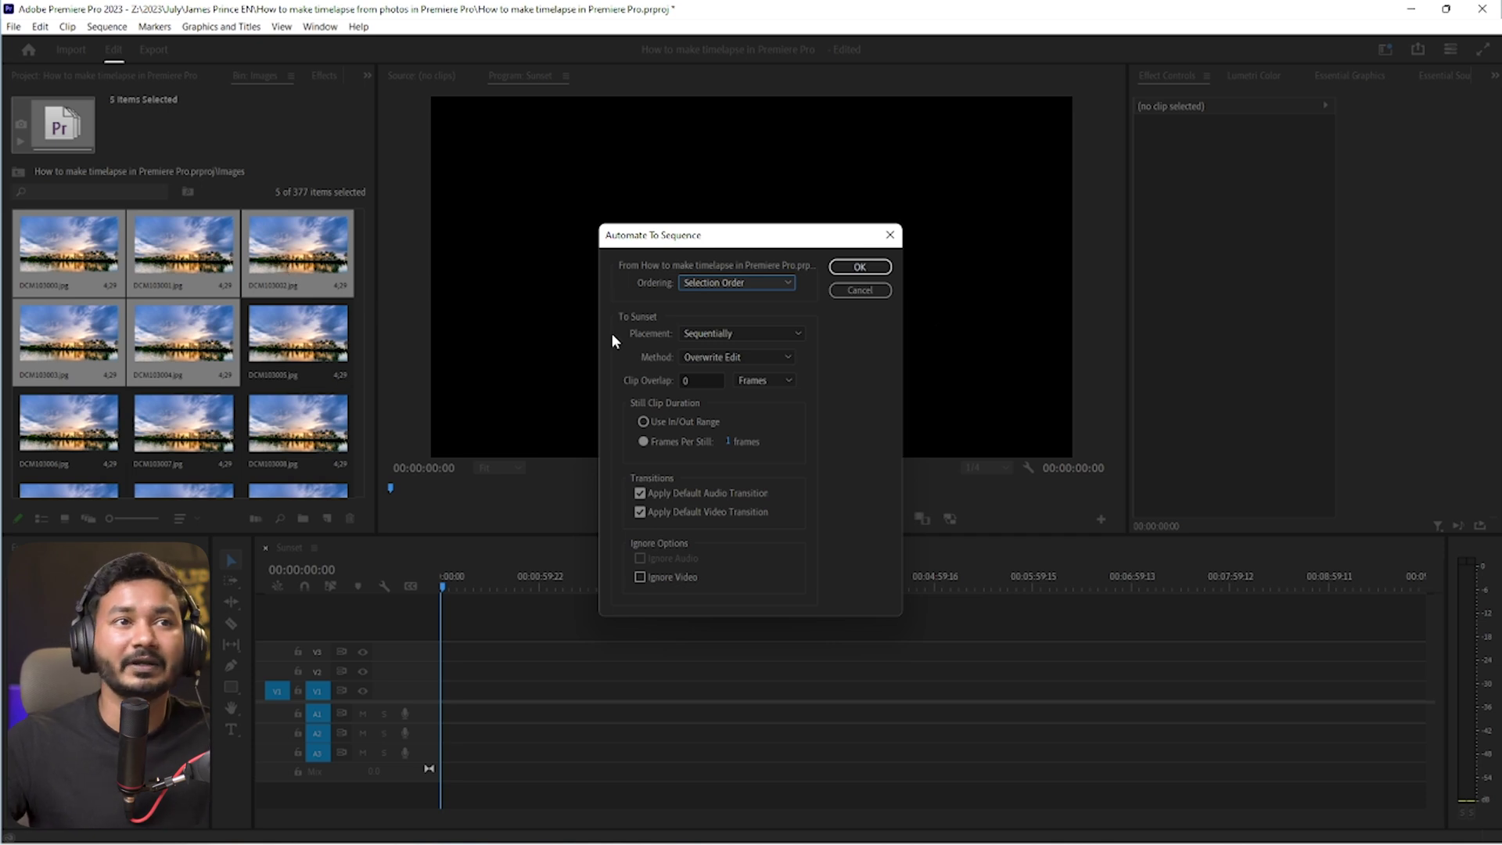
{"action": "left_click", "coordinate": [858, 291]}
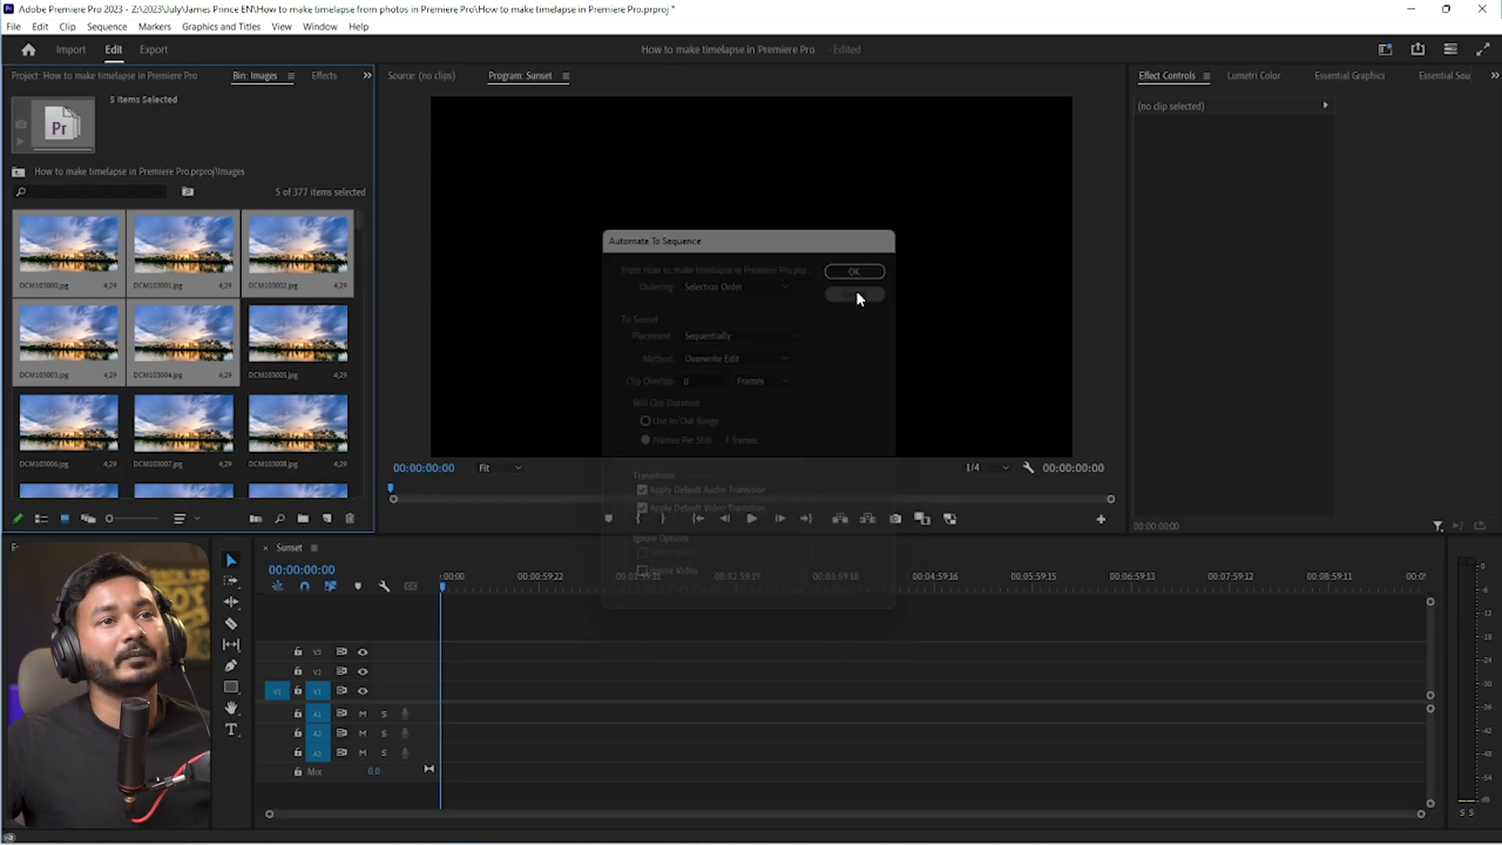
Reopen Automate To Sequence from the top level with Selection Order, Sequentially and Overwrite Edit
{"action": "left_click", "coordinate": [17, 171]}
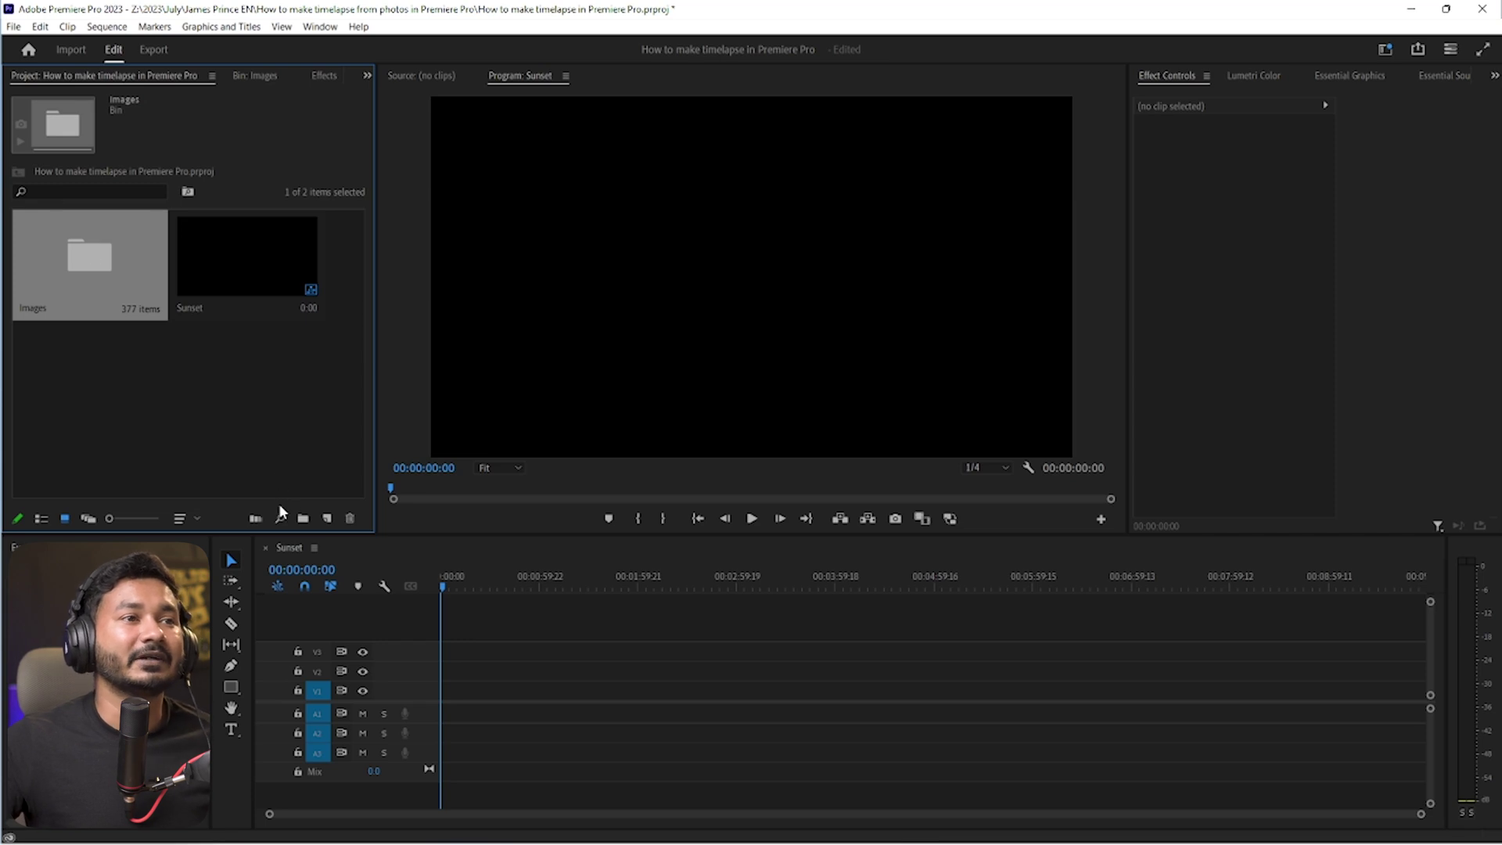
{"action": "left_click", "coordinate": [255, 519]}
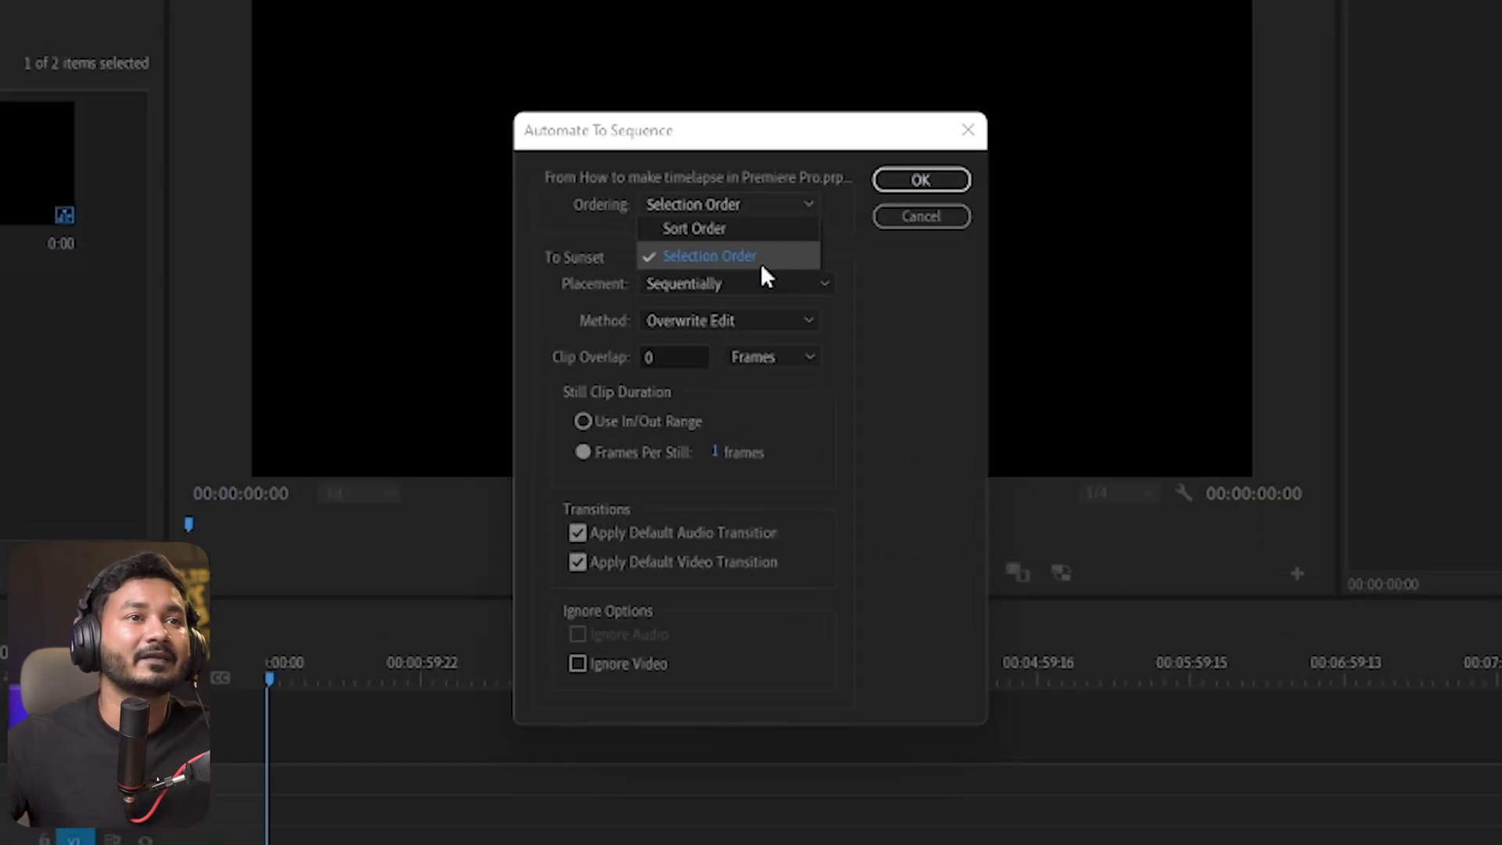
{"action": "left_click", "coordinate": [758, 259]}
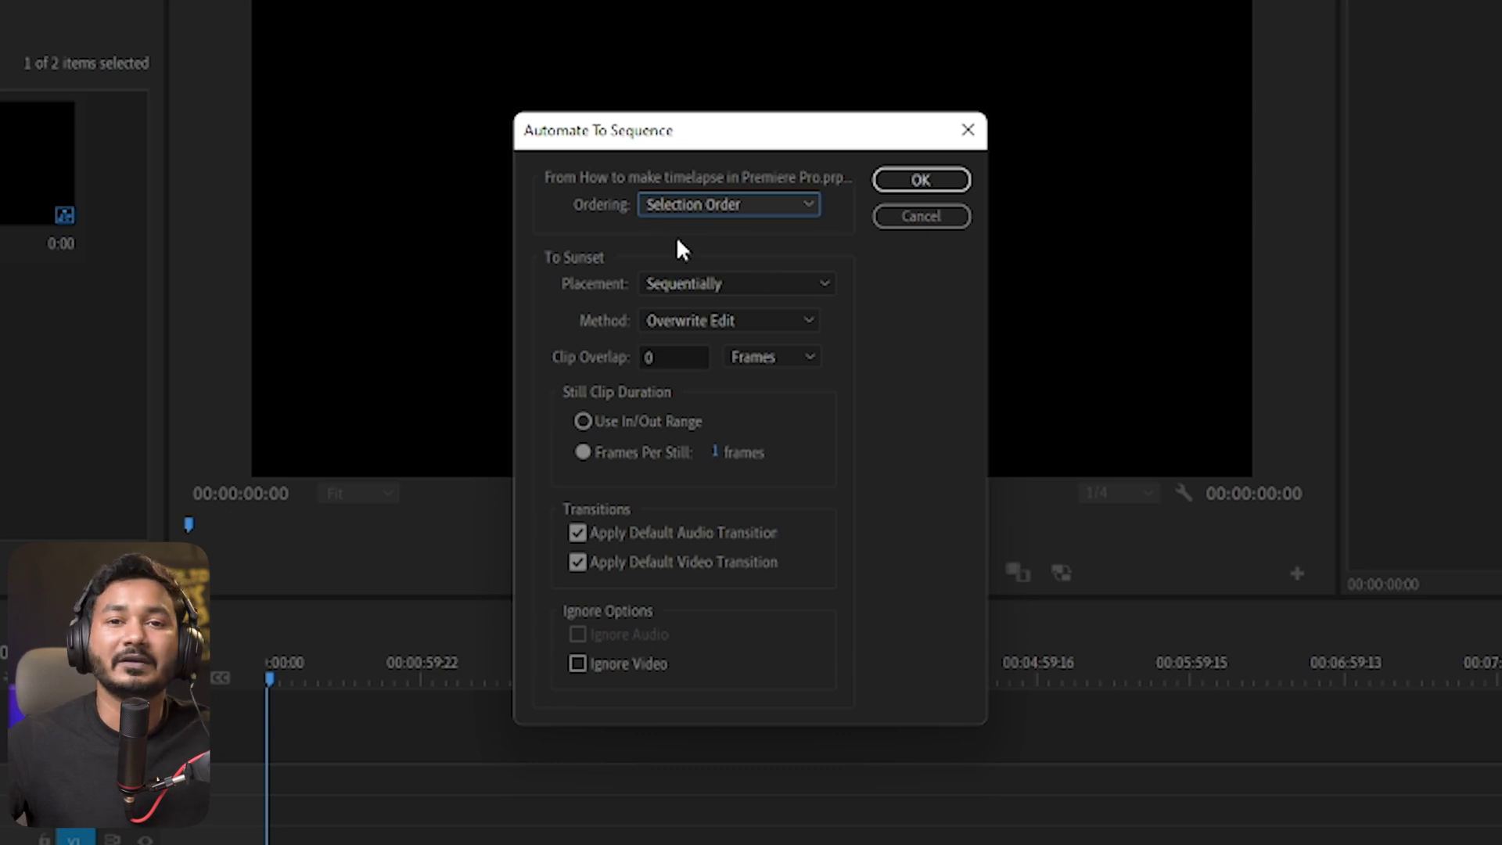
{"action": "left_click", "coordinate": [698, 288]}
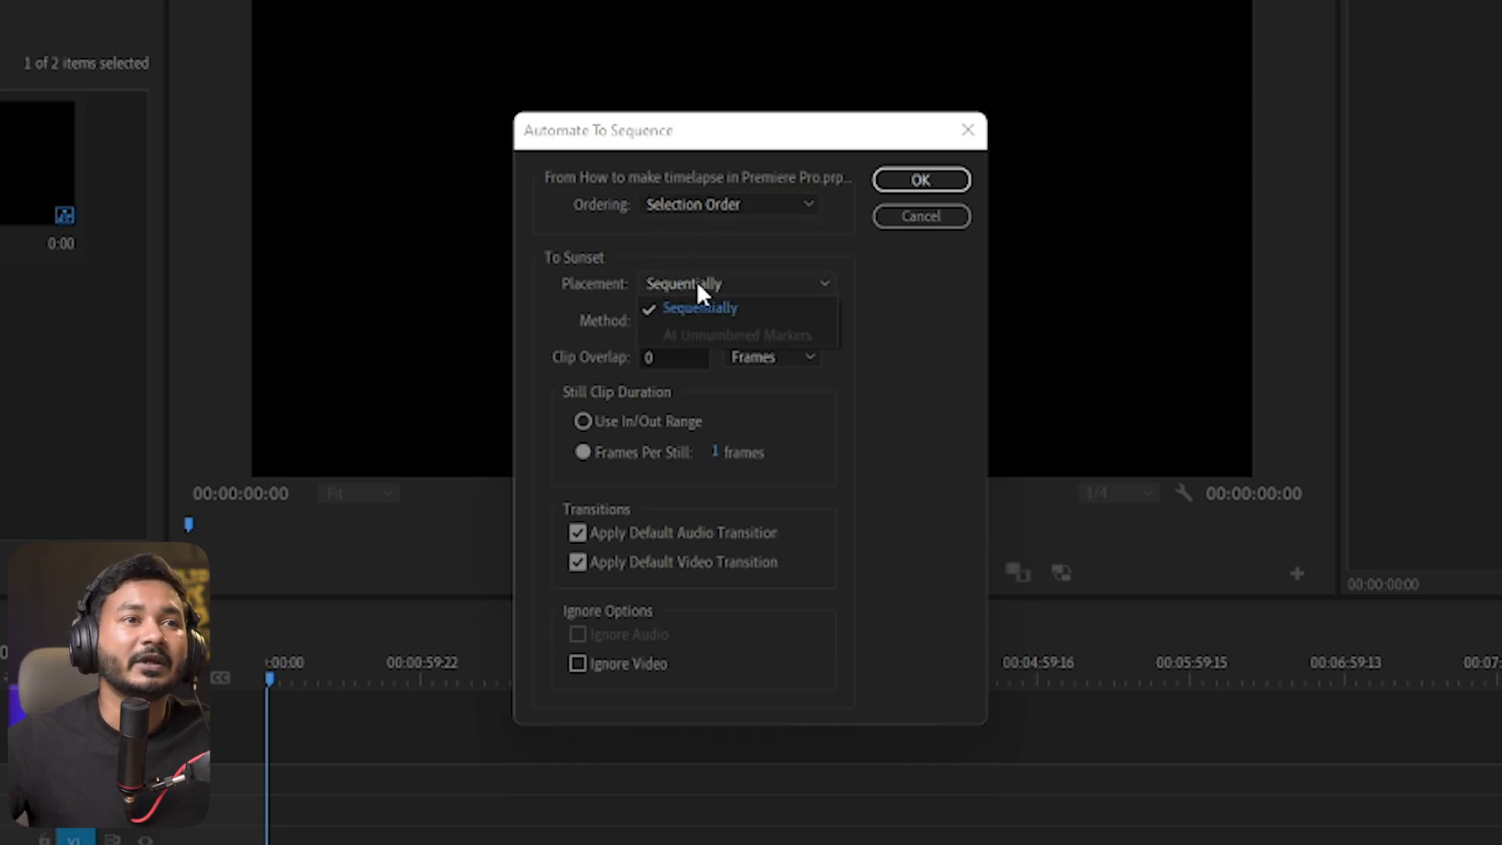
{"action": "left_click", "coordinate": [752, 316]}
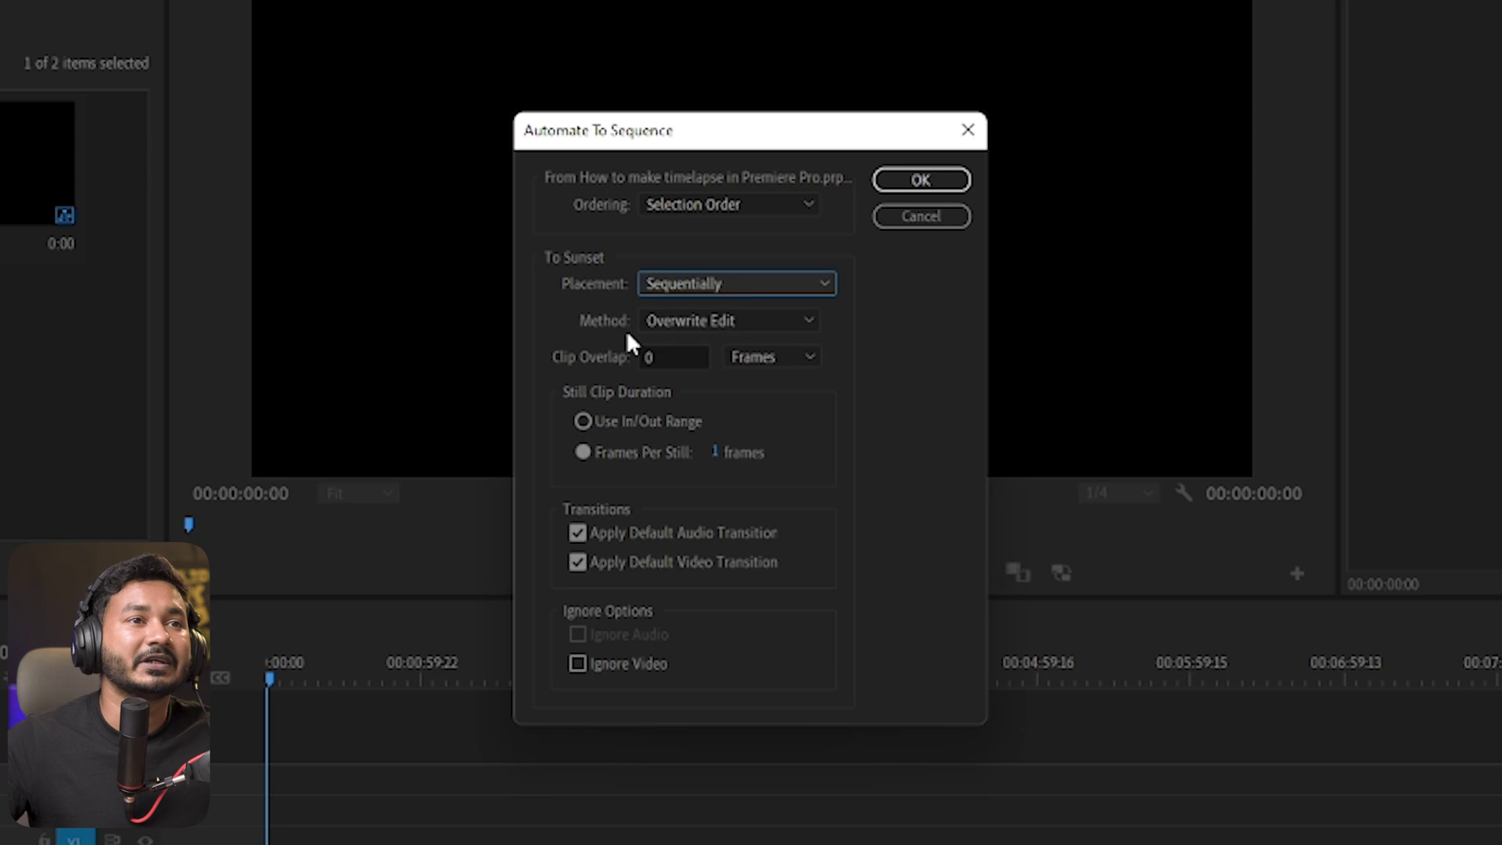
{"action": "left_click", "coordinate": [713, 321]}
{"action": "left_click", "coordinate": [711, 372]}
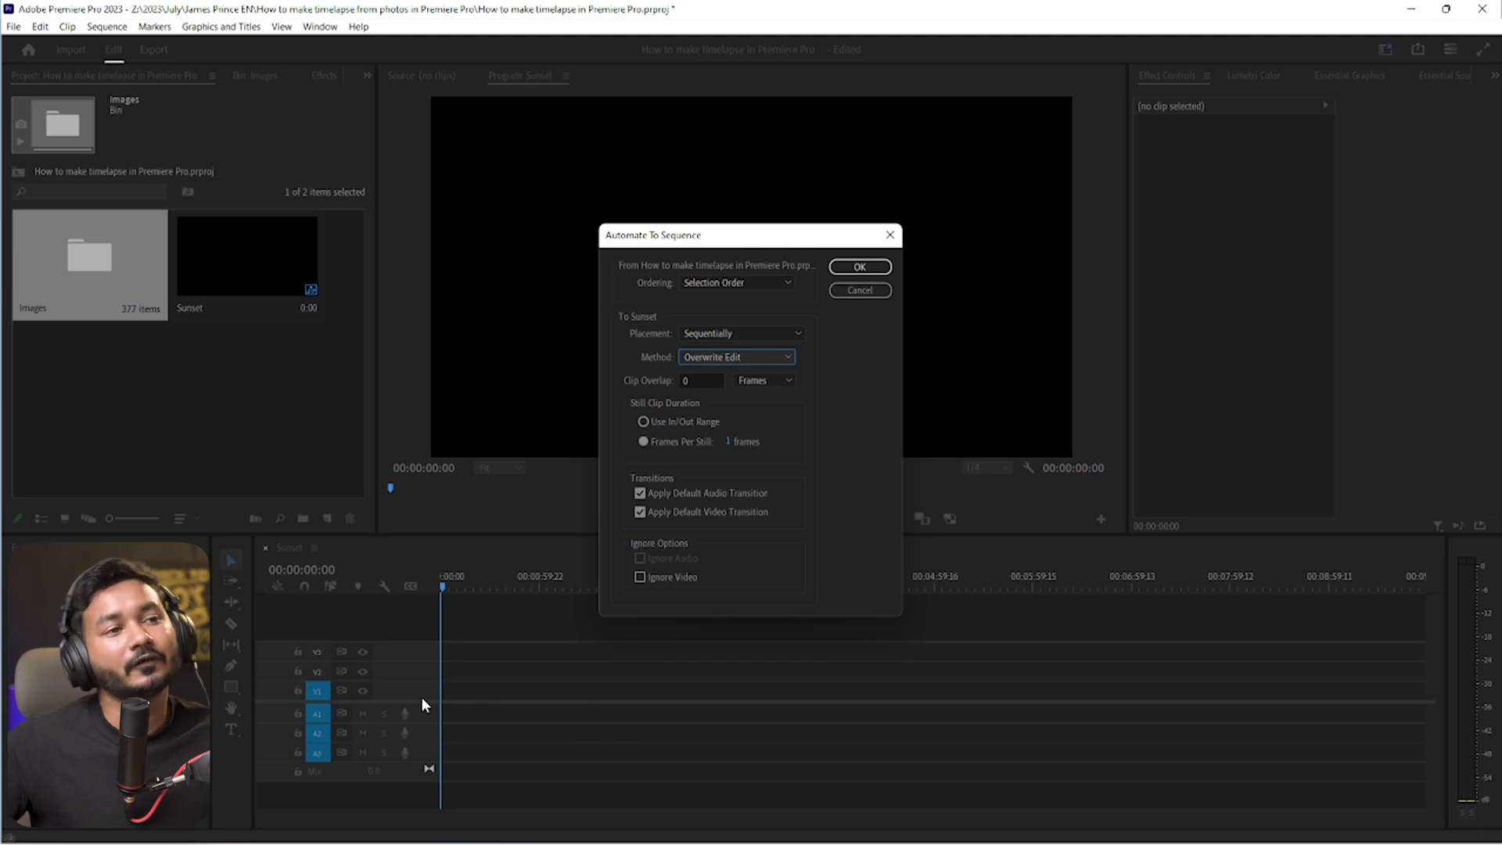
Try Insert Edit, revert to Overwrite Edit, and select the Frames Per Still option
{"action": "left_click", "coordinate": [708, 361]}
{"action": "left_click", "coordinate": [709, 369]}
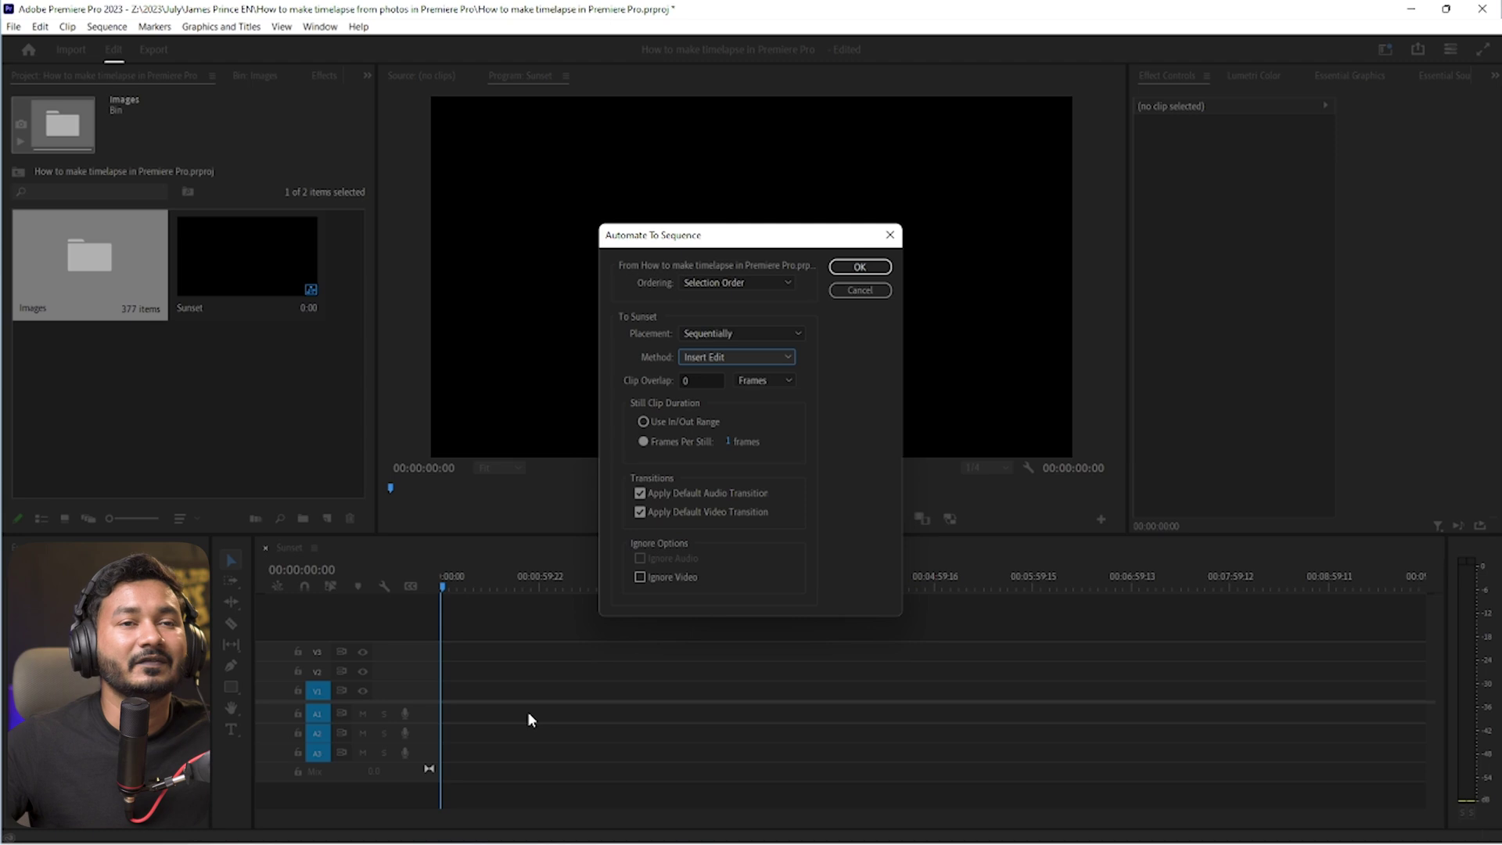
{"action": "left_click", "coordinate": [782, 357]}
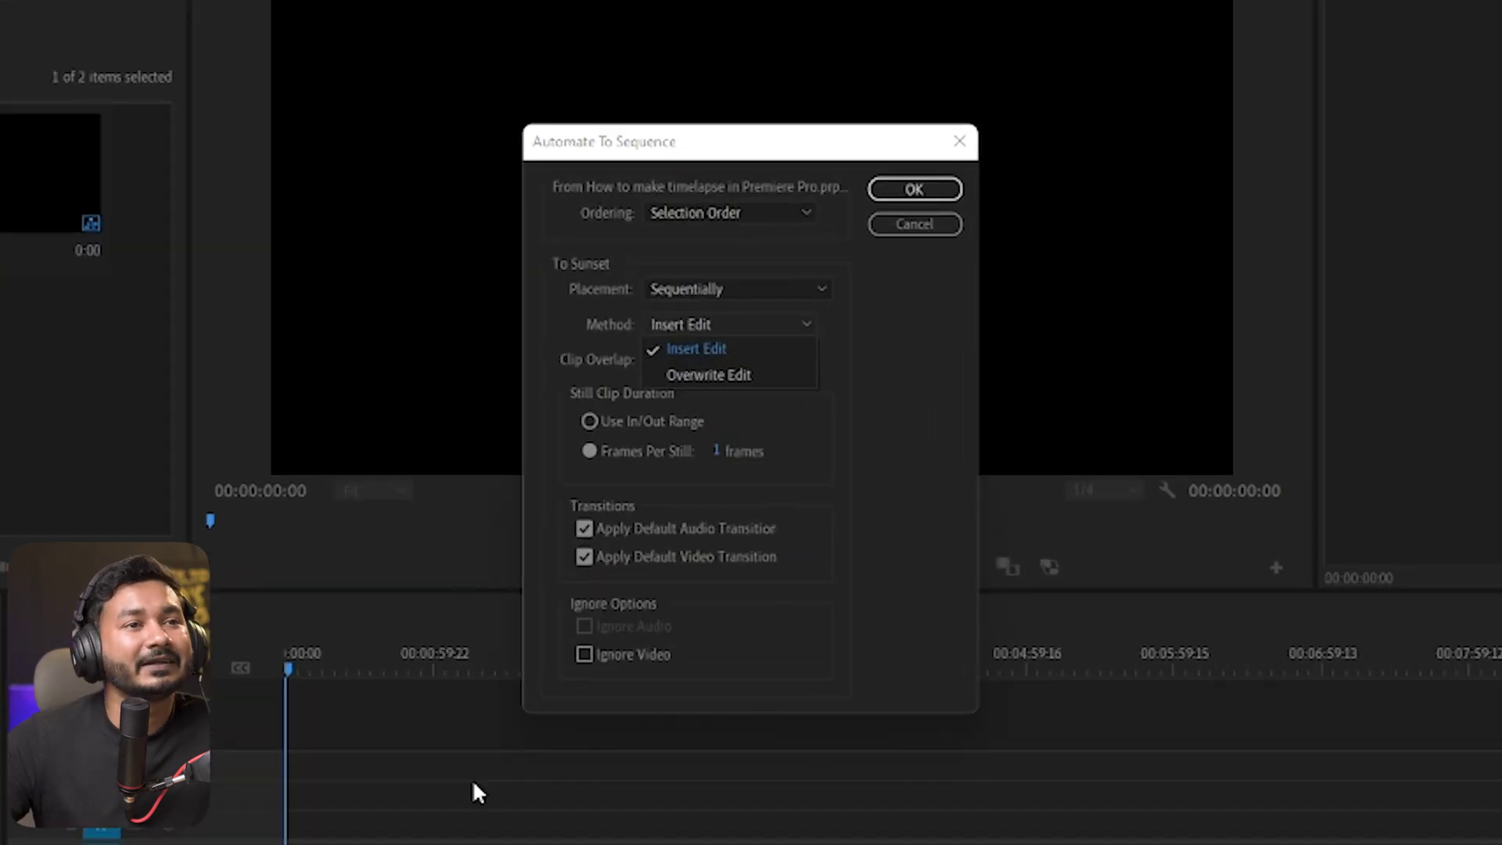
{"action": "left_click", "coordinate": [708, 375]}
{"action": "left_click", "coordinate": [748, 375]}
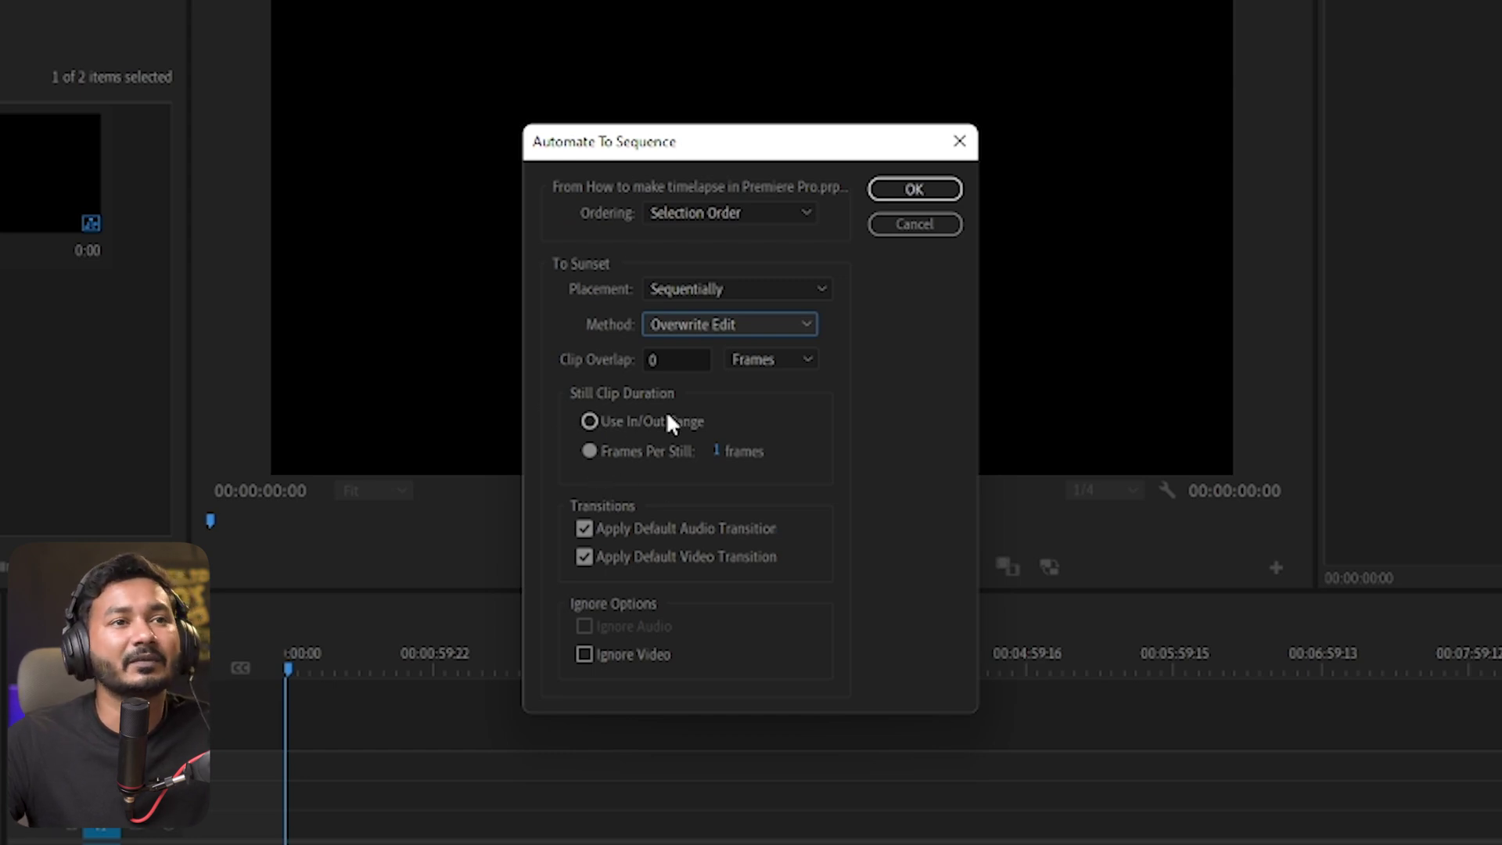
{"action": "left_click", "coordinate": [591, 451]}
{"action": "left_click", "coordinate": [714, 448]}
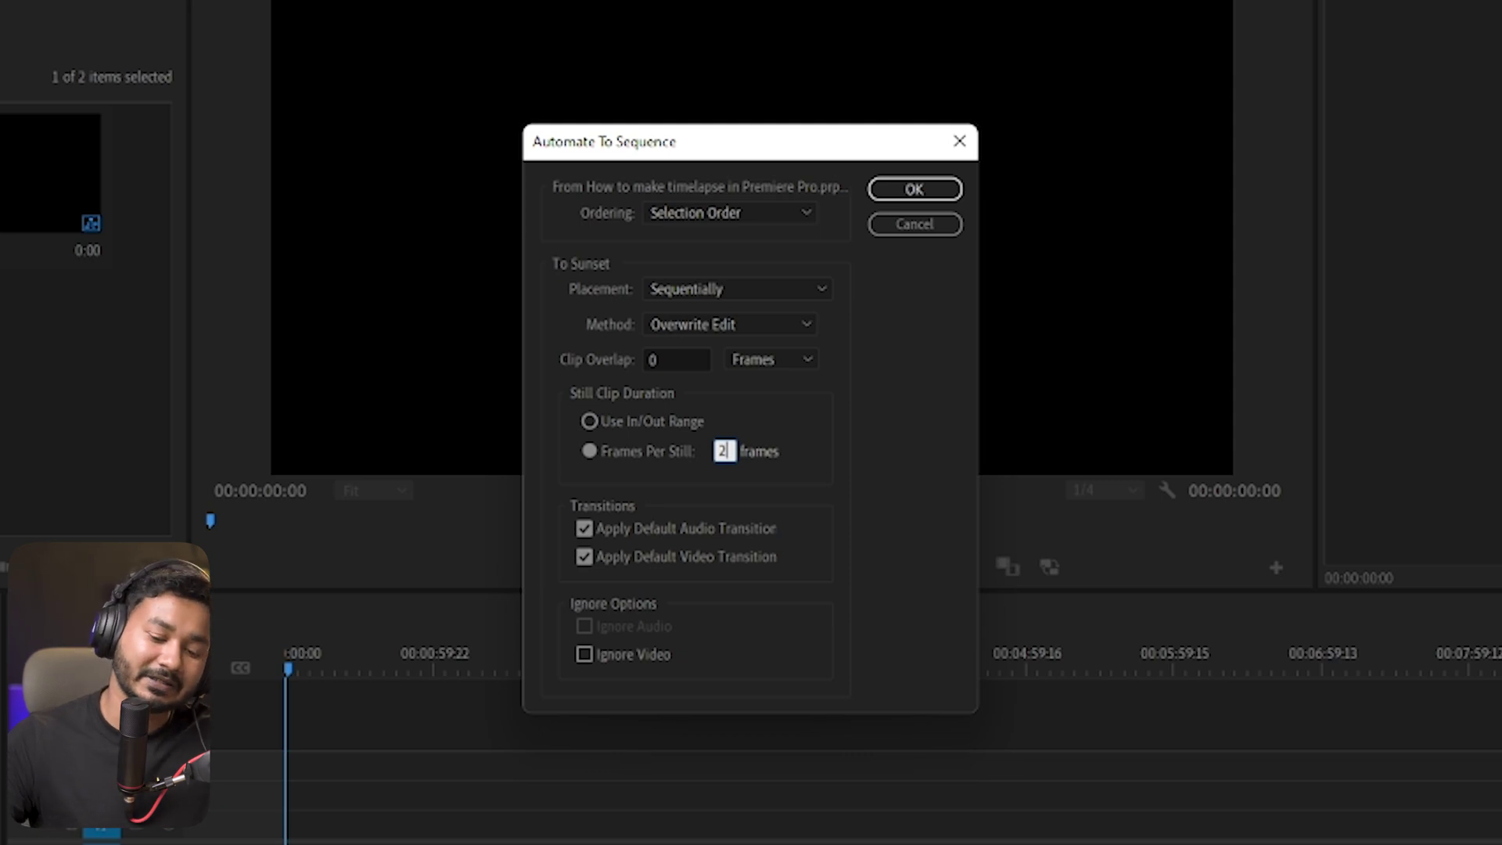
Use 1 frame per still, turn off default audio and video transitions, and build the sequence
{"action": "left_click", "coordinate": [792, 499]}
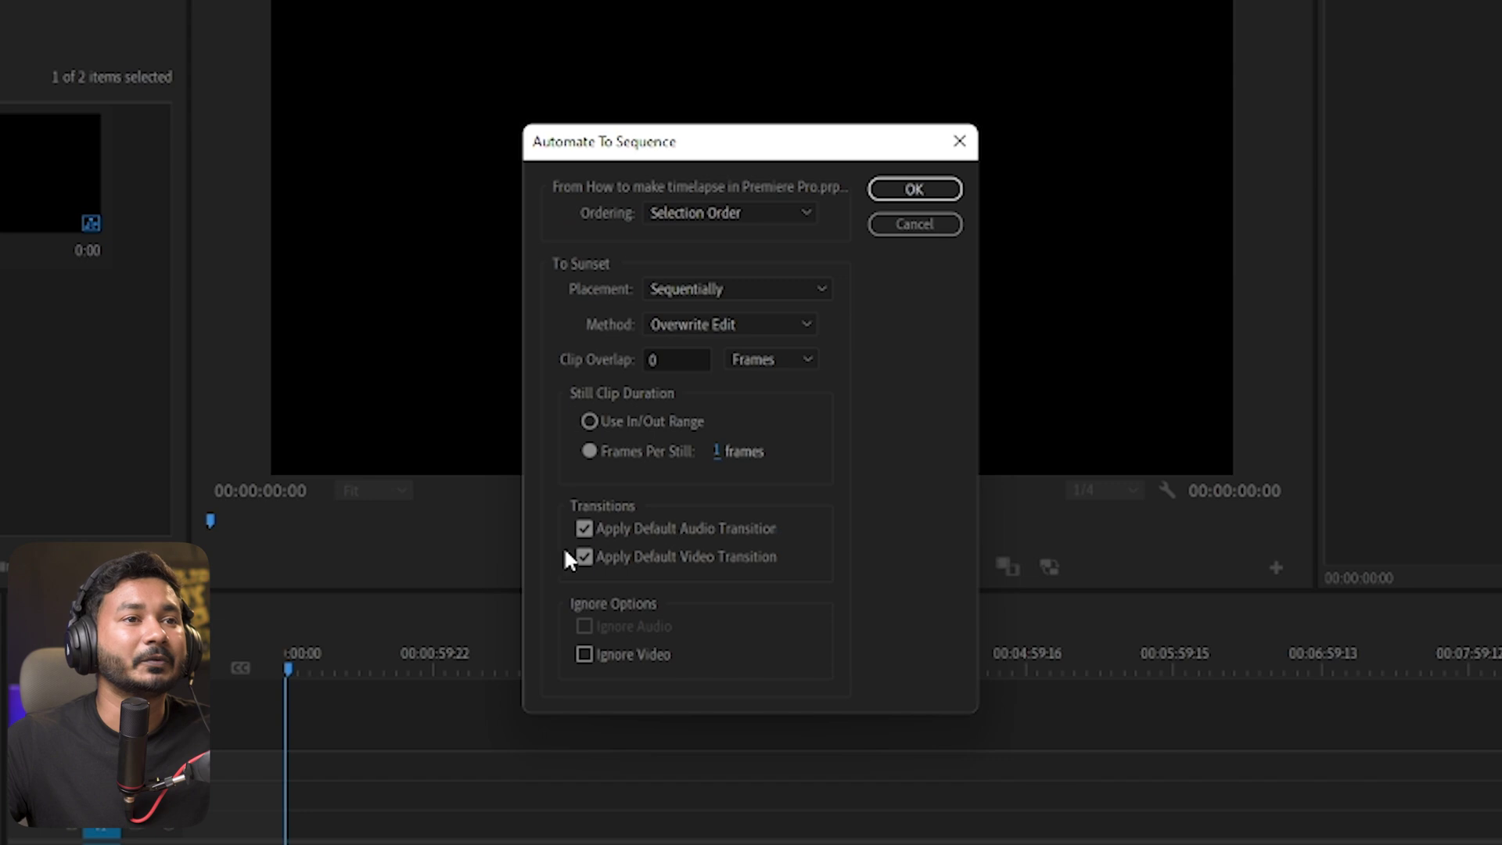
{"action": "left_click", "coordinate": [677, 530]}
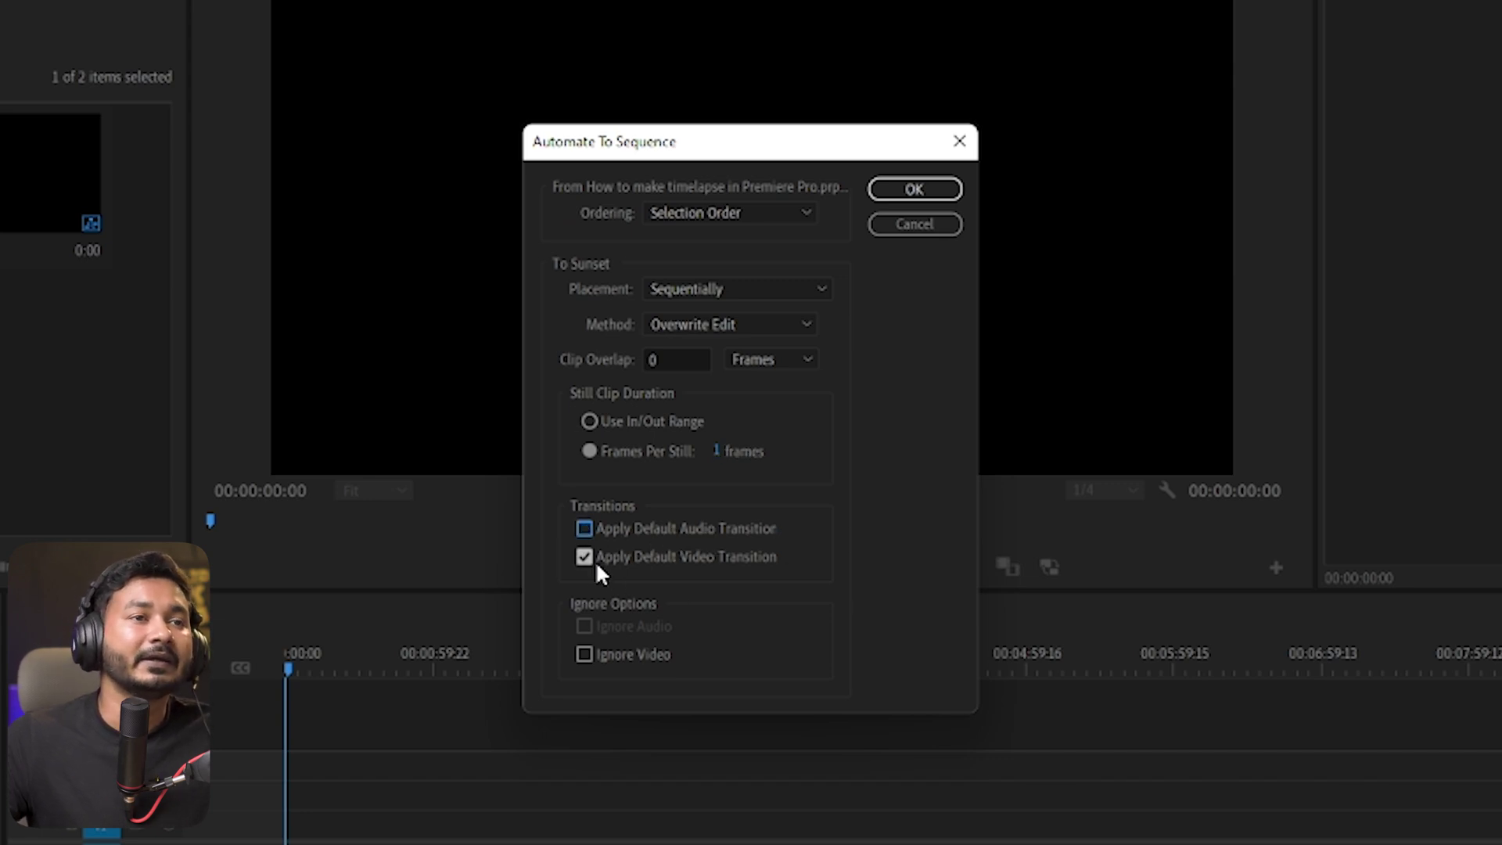
{"action": "left_click", "coordinate": [671, 557]}
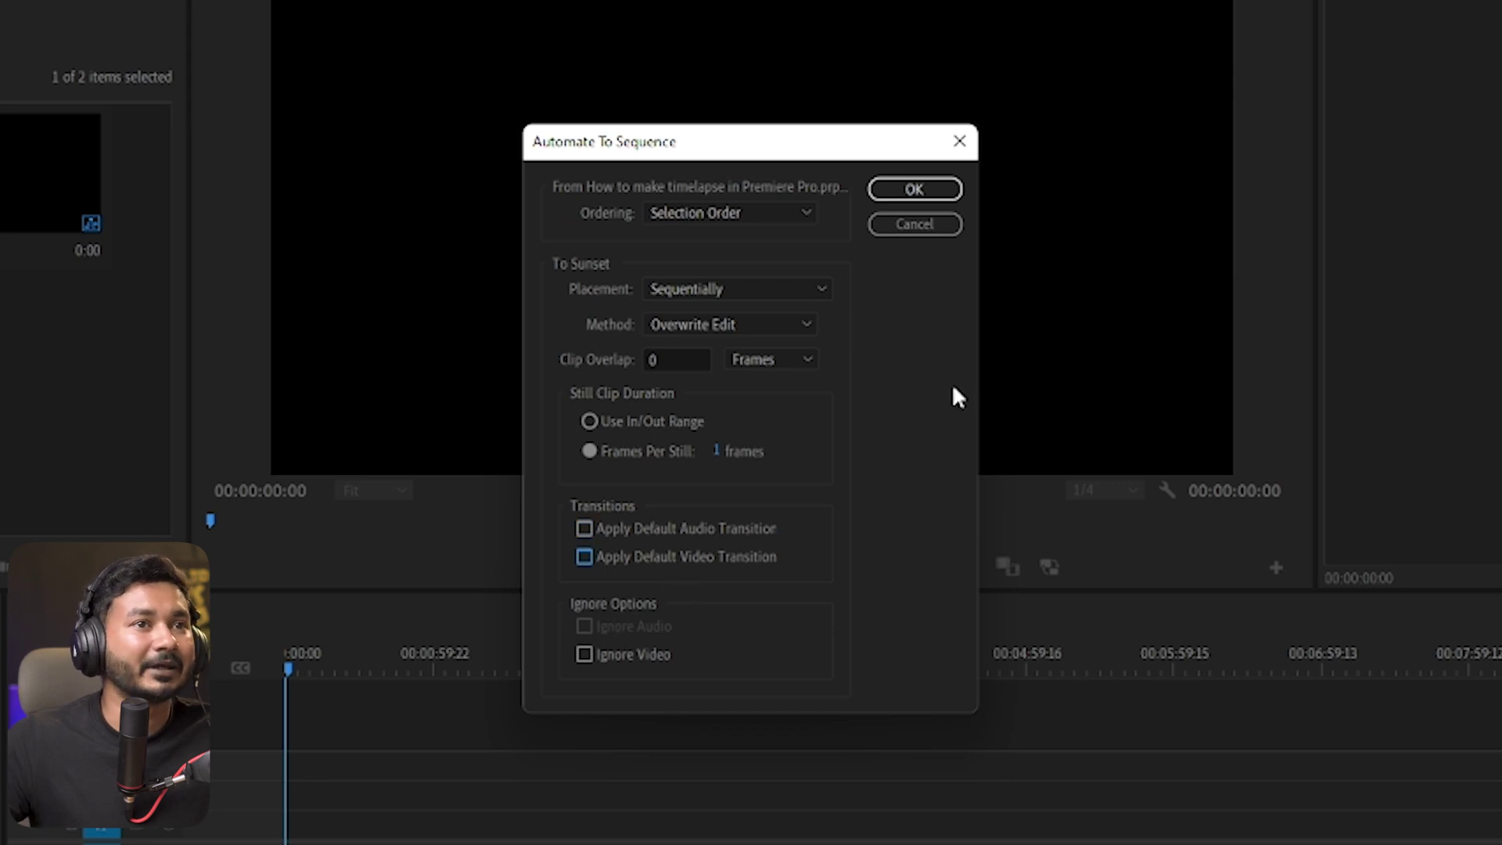
{"action": "left_click", "coordinate": [930, 195]}
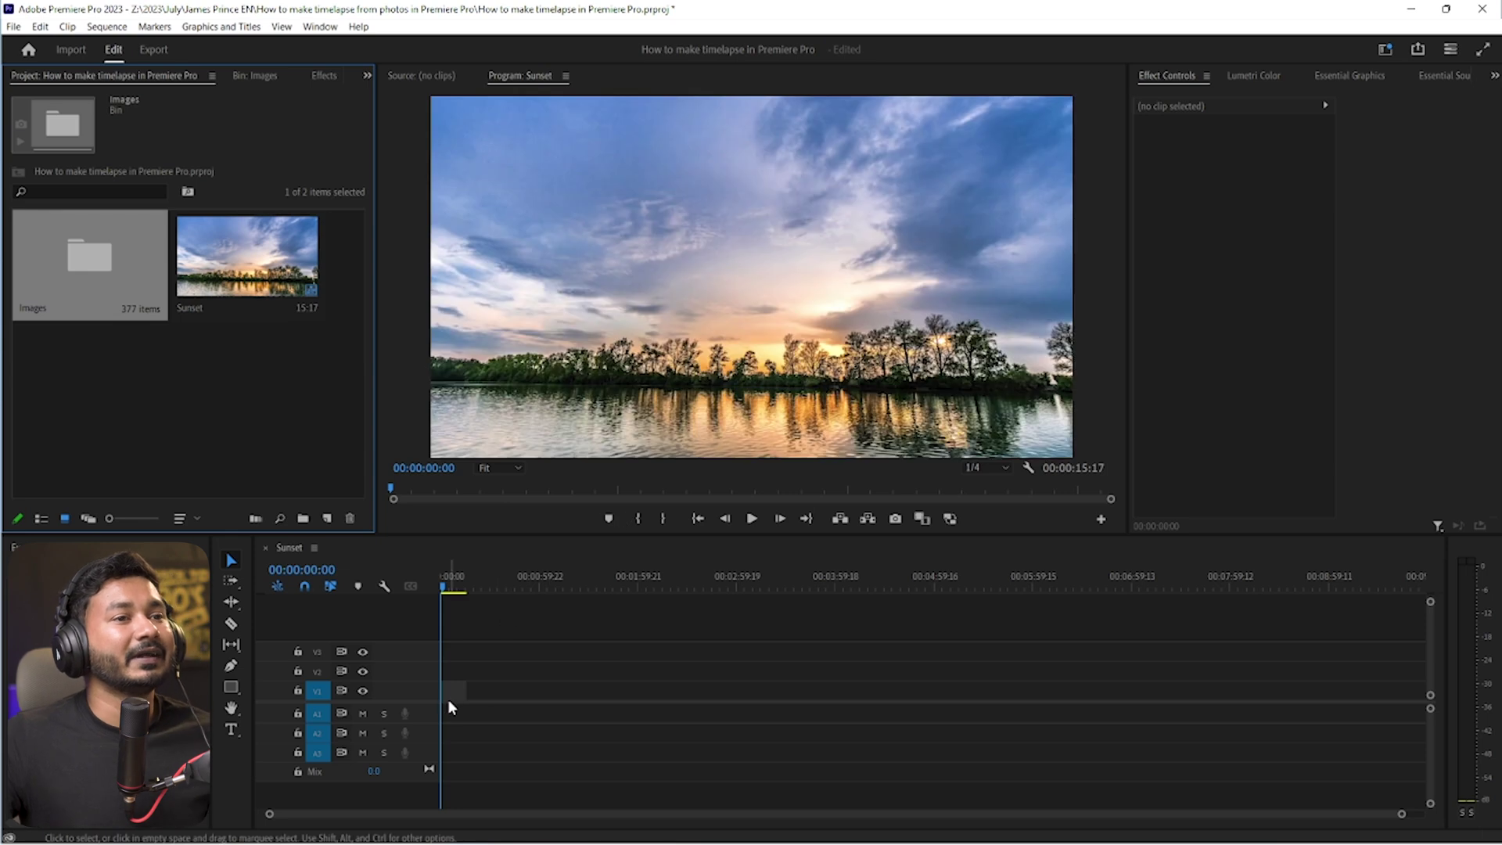
Zoom the timeline in and preview the Sunset timelapse from the start
{"action": "scroll", "coordinate": [450, 697], "scroll_direction": "up", "scroll_amount": 8}
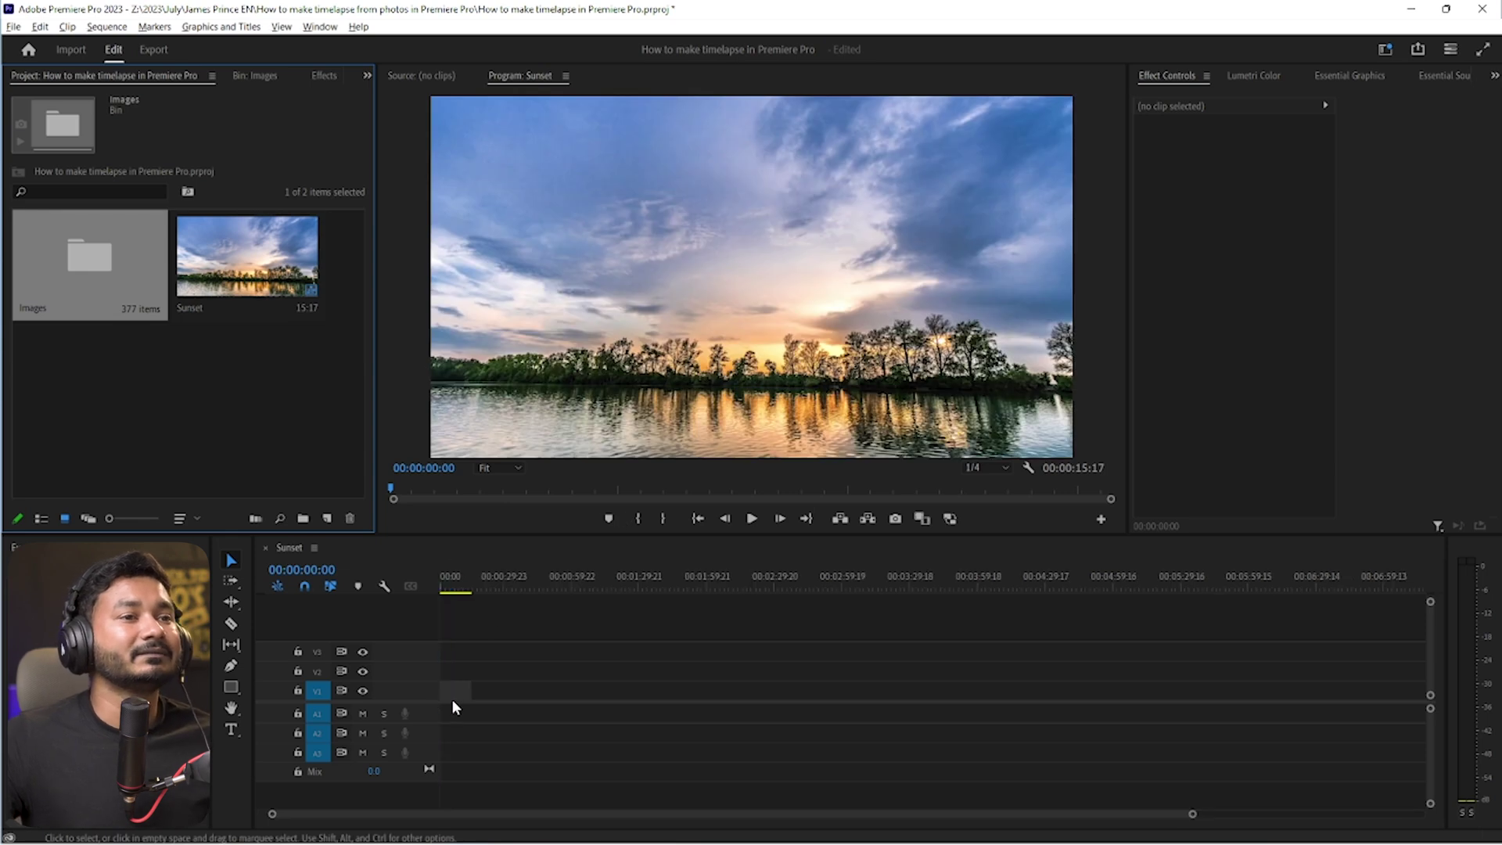
{"action": "scroll", "coordinate": [461, 696], "scroll_direction": "up", "scroll_amount": 8}
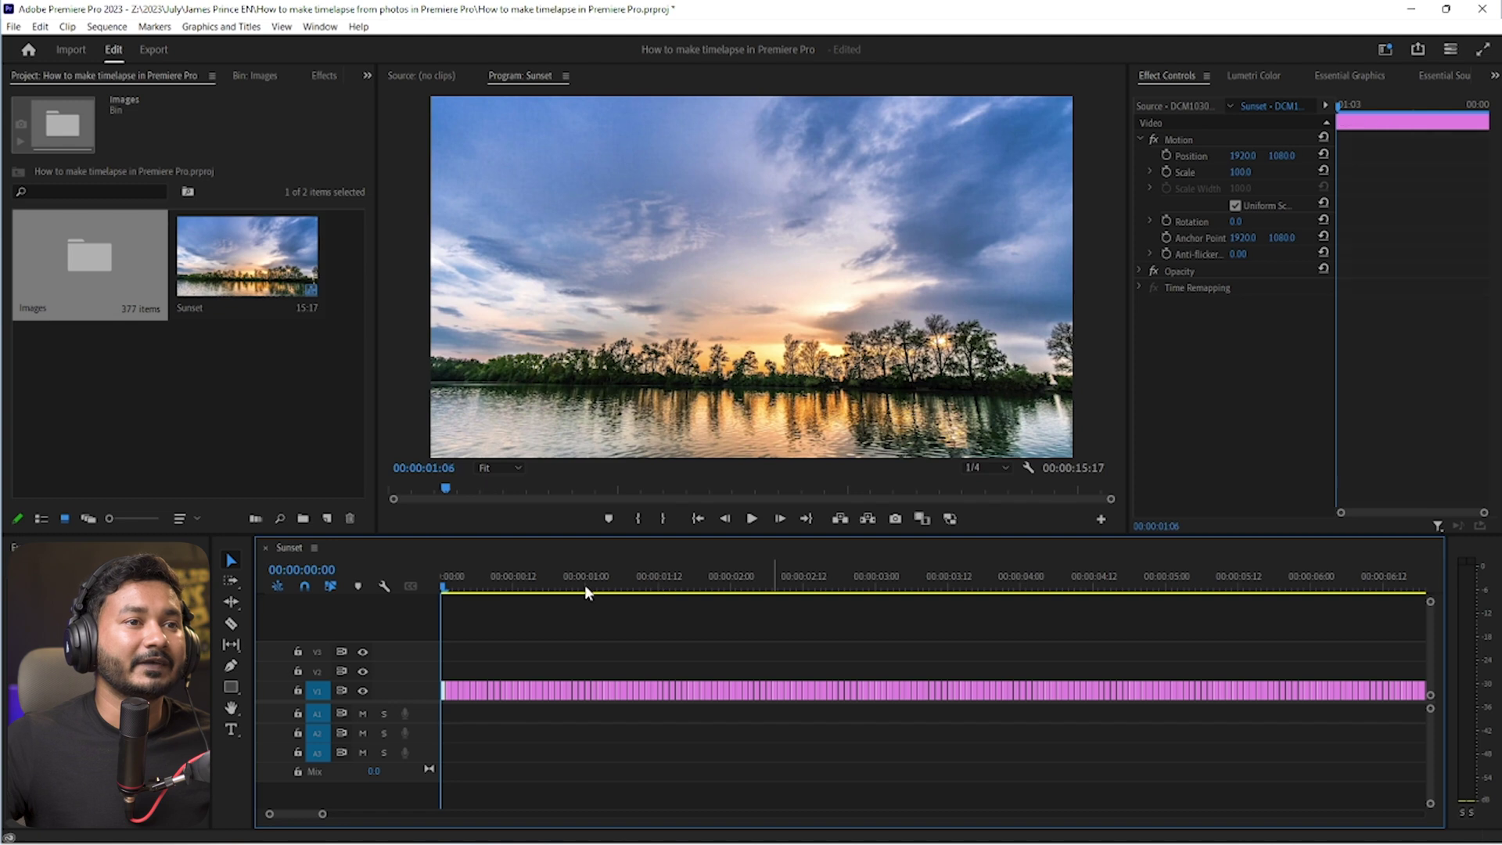
{"action": "key", "text": "space"}
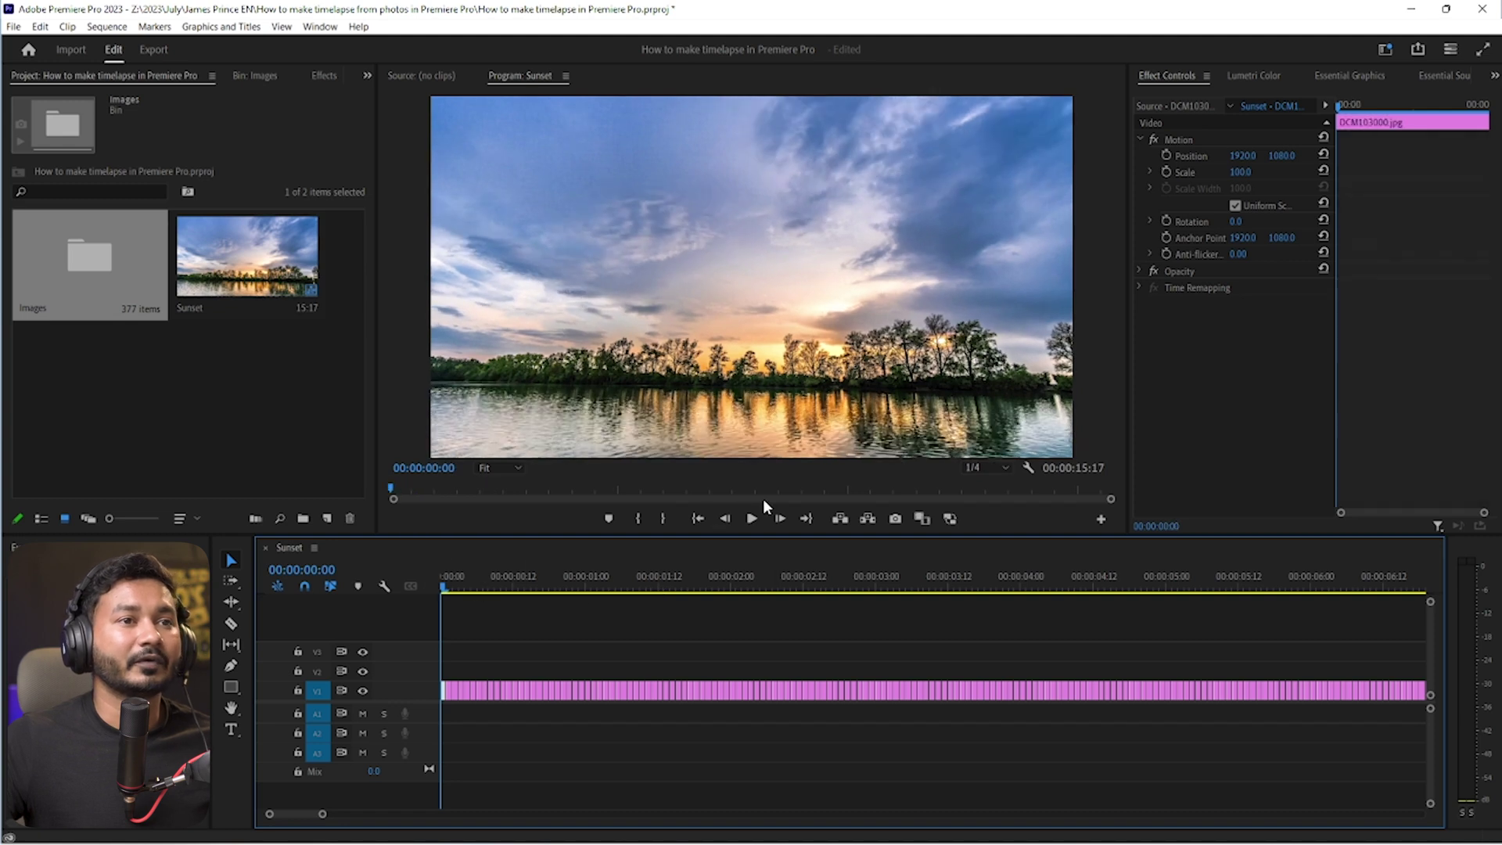
{"action": "left_click", "coordinate": [753, 519]}
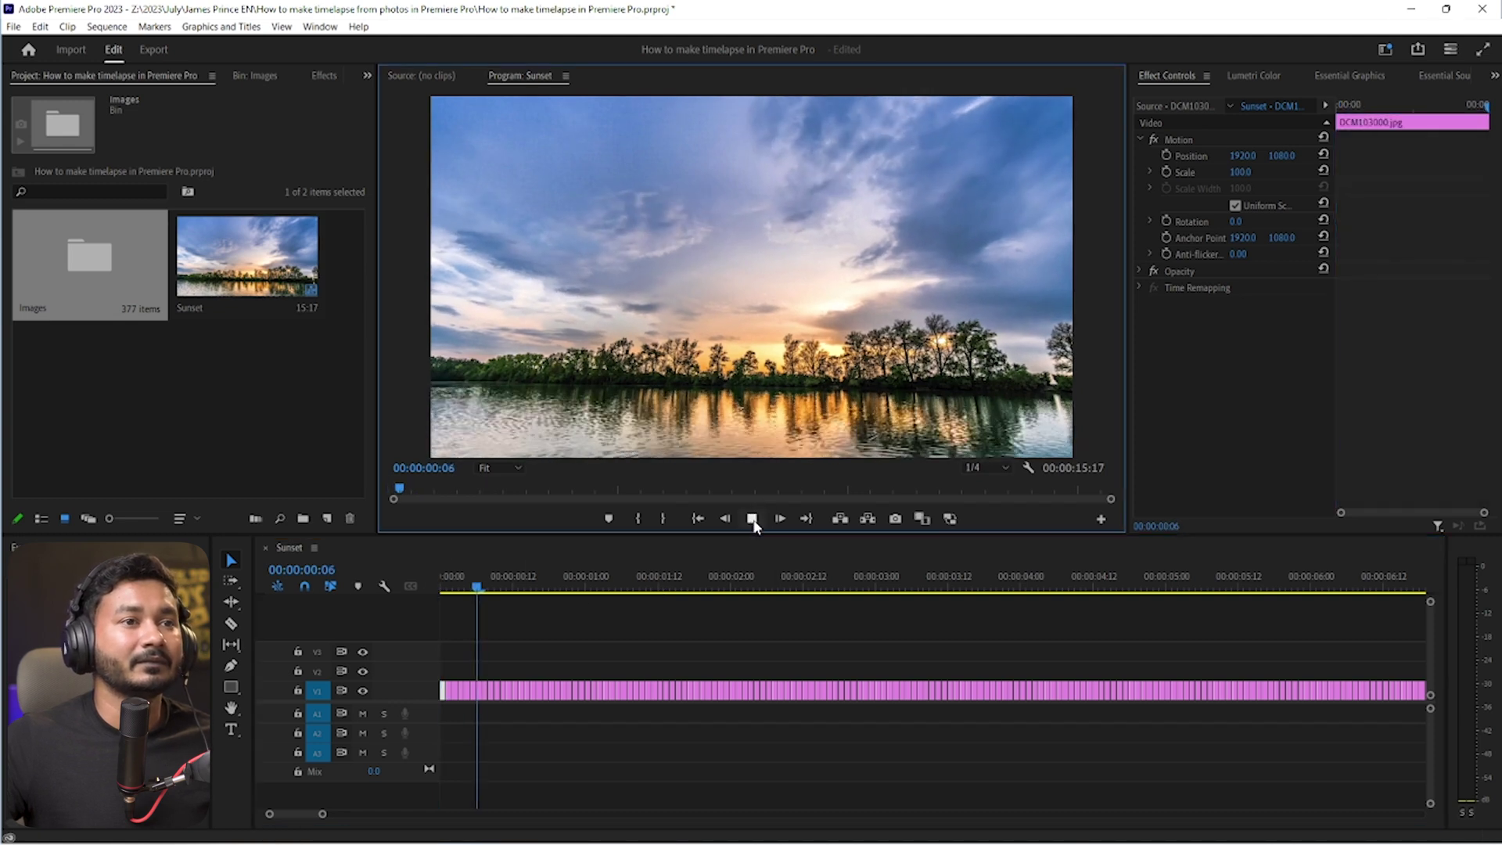
{"action": "key", "text": "space"}
Fit the clip in view and mark an In/Out range spanning the whole 00:00:15:18 timelapse
{"action": "key", "text": "minus"}
{"action": "key", "text": "minus"}
{"action": "key", "text": "minus"}
{"action": "left_click", "coordinate": [1055, 575]}
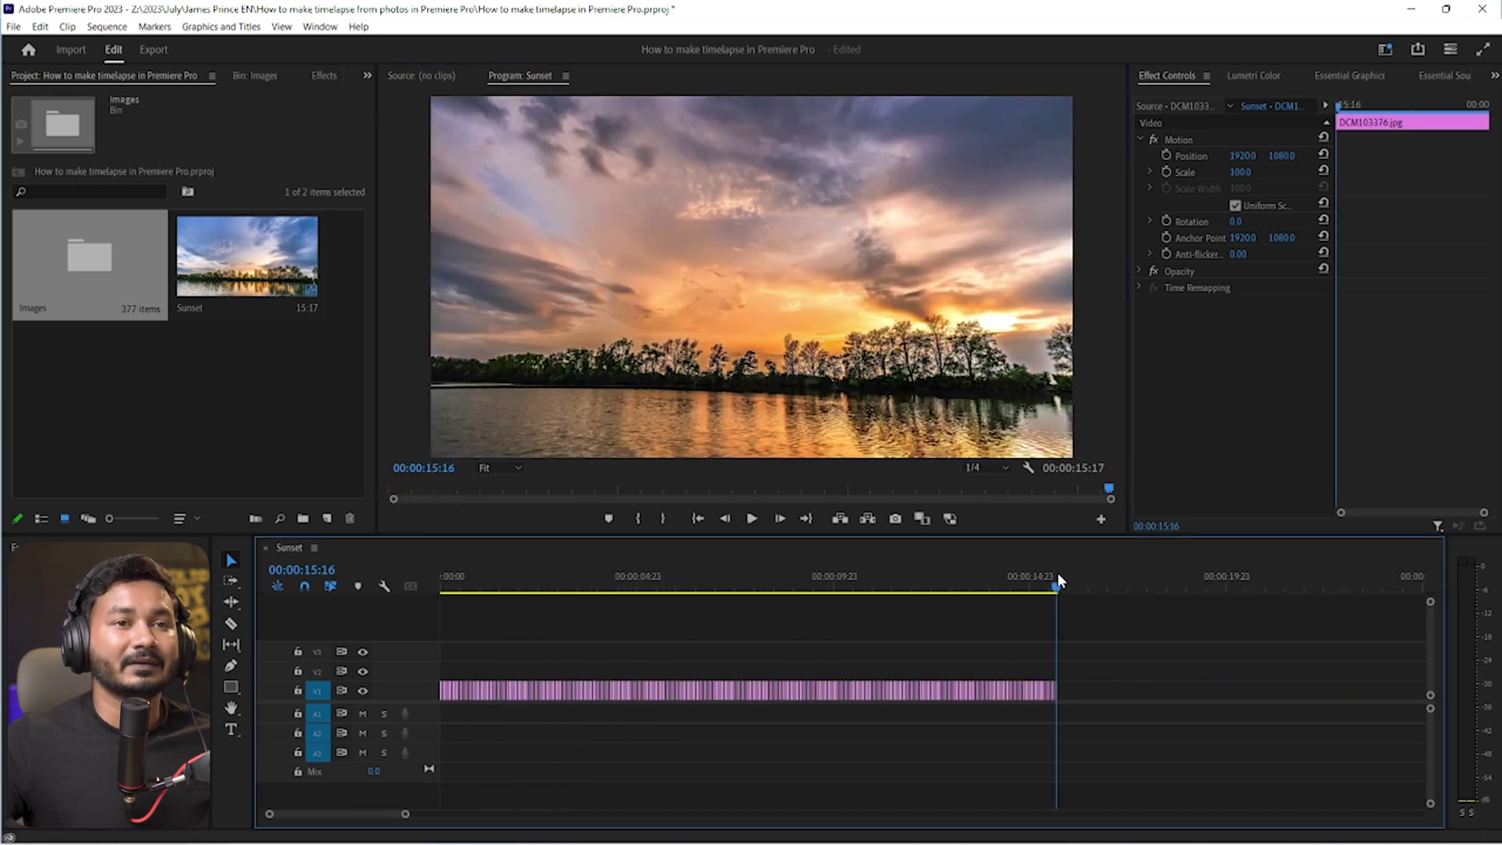
{"action": "key", "text": "Right"}
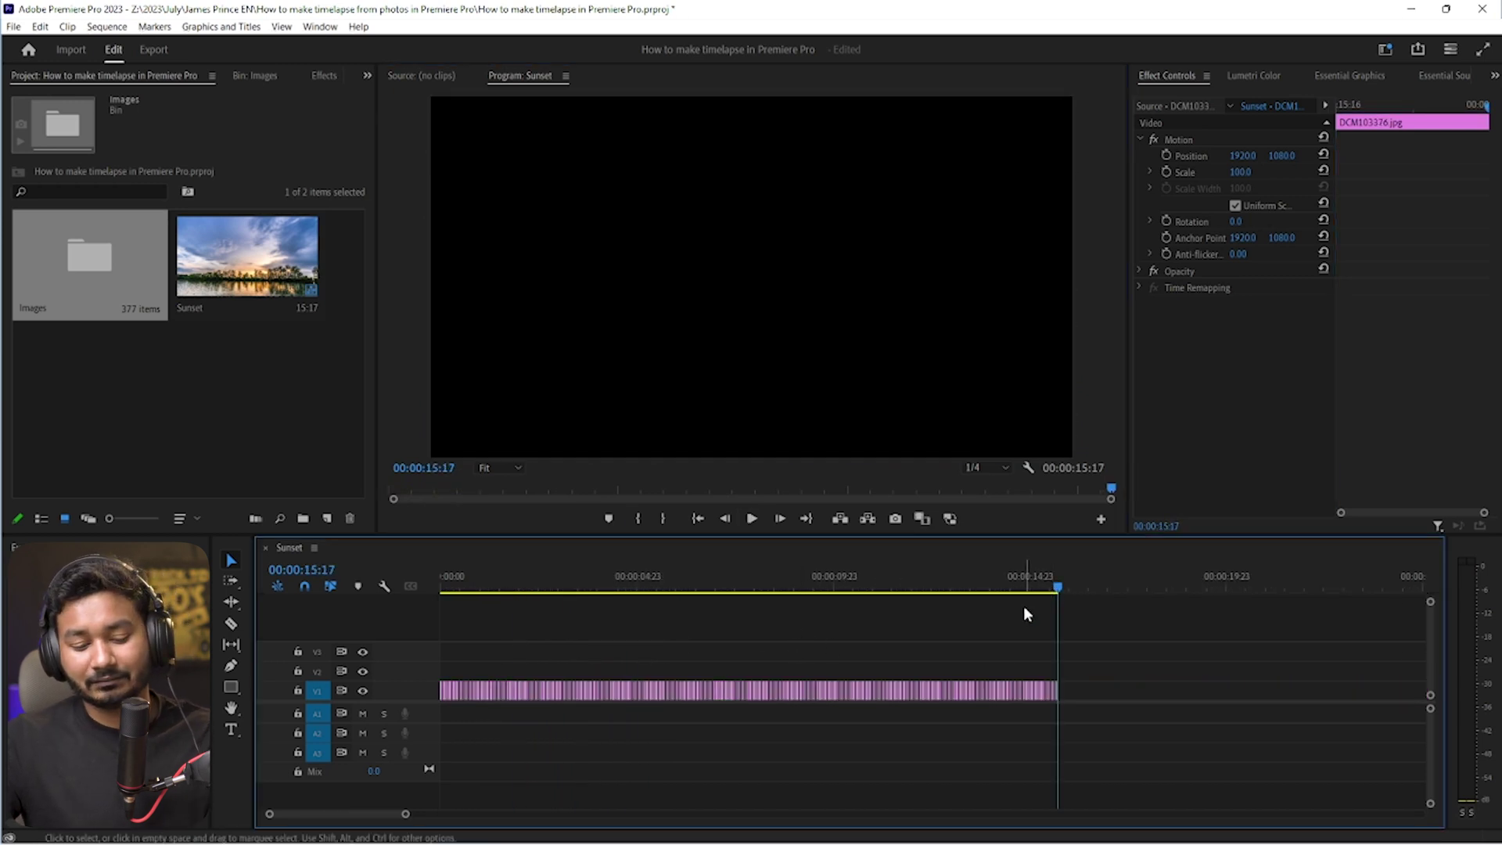
{"action": "key", "text": "x"}
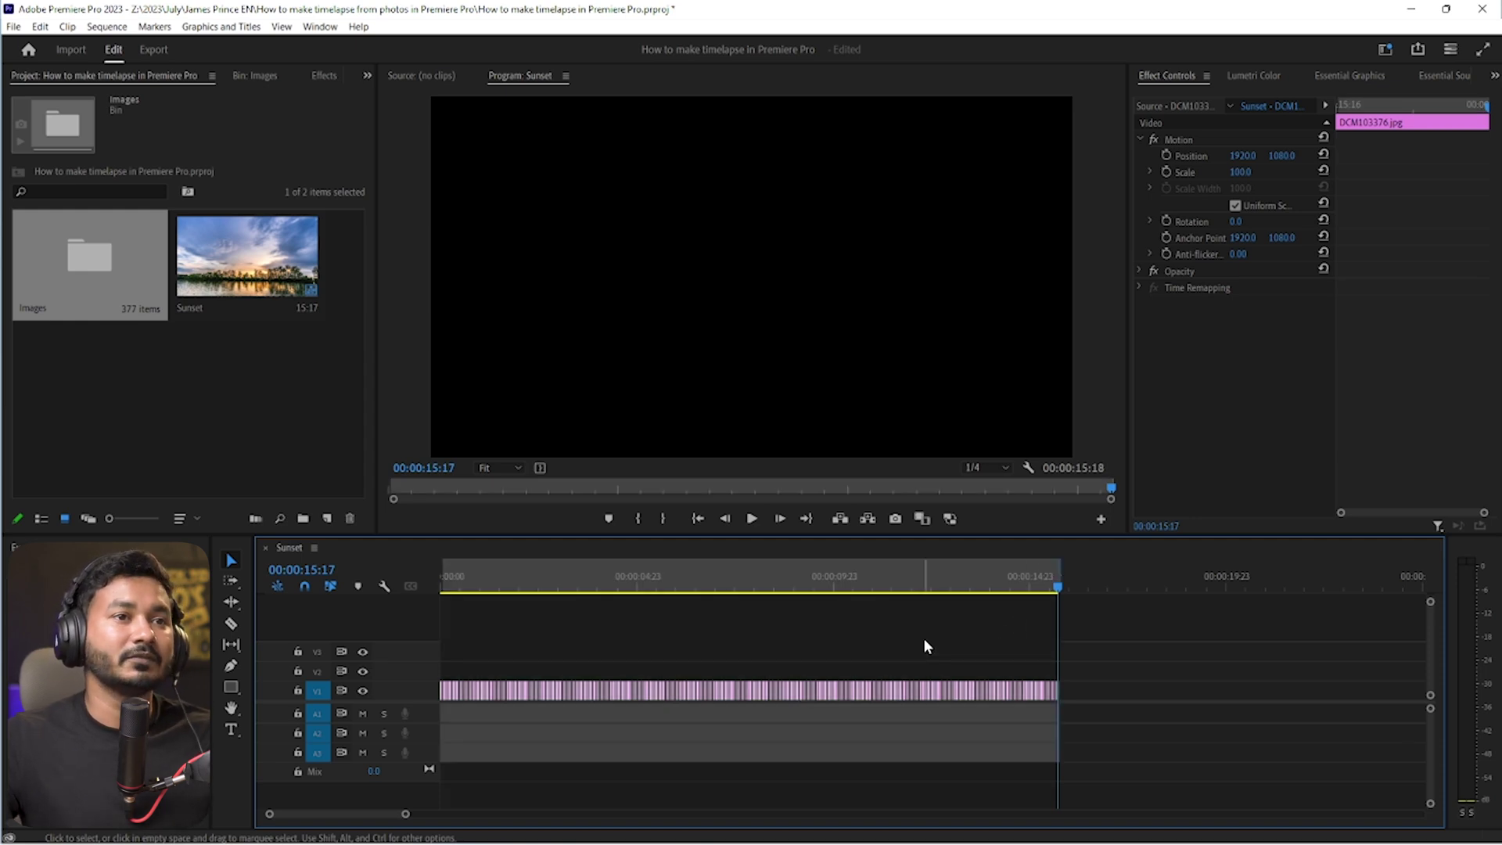
{"action": "key", "text": "Return"}
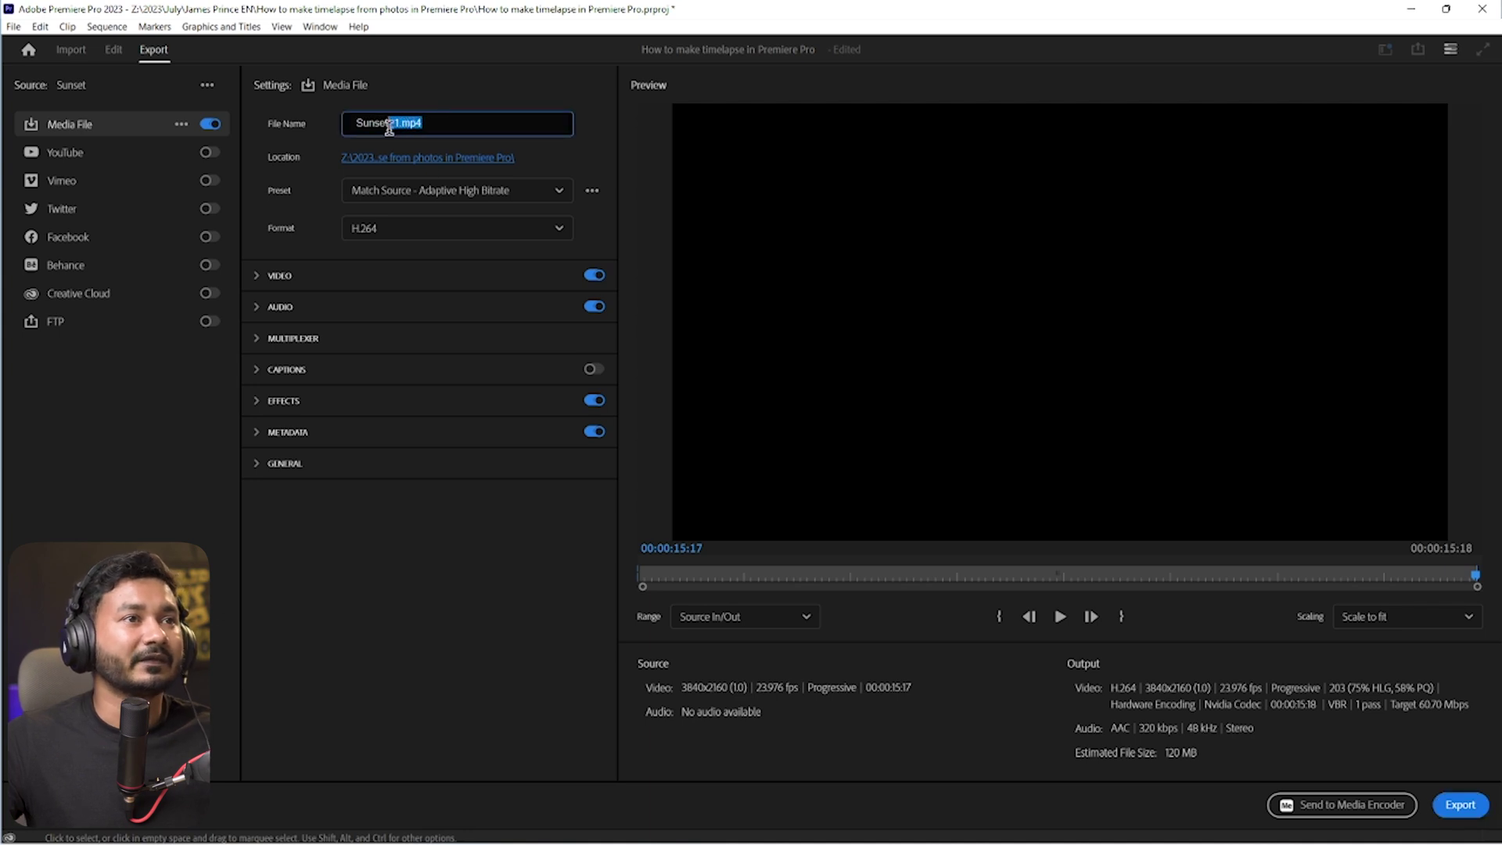
Set the export output file name to Sunset.mp4
{"action": "left_click", "coordinate": [440, 160]}
{"action": "scroll", "coordinate": [76, 233], "scroll_direction": "up", "scroll_amount": 5}
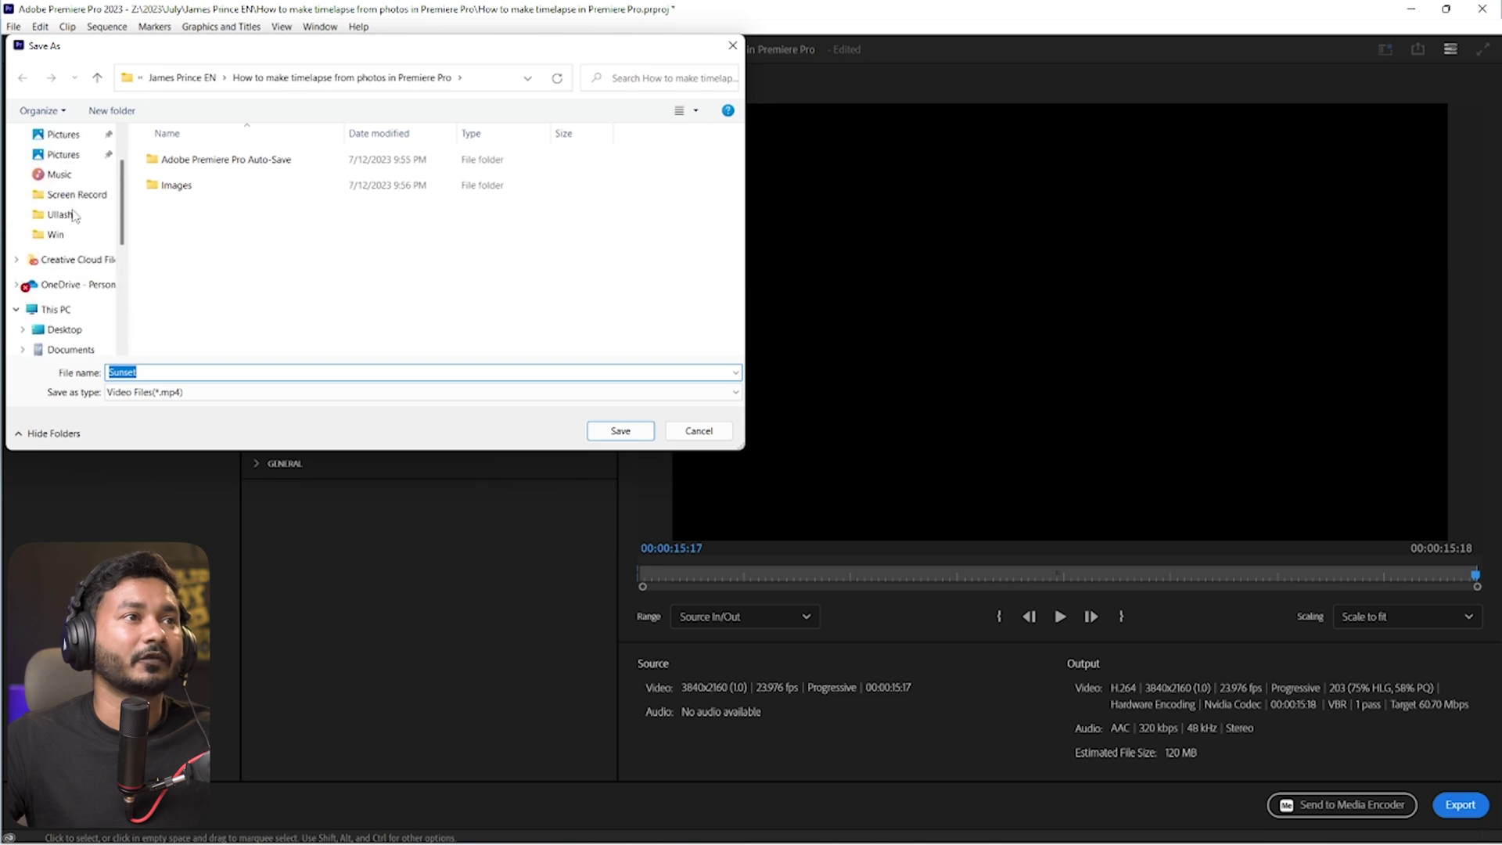
{"action": "left_click", "coordinate": [620, 431]}
Apply the High Quality 2160p 4K preset and start the export
{"action": "left_click", "coordinate": [431, 195]}
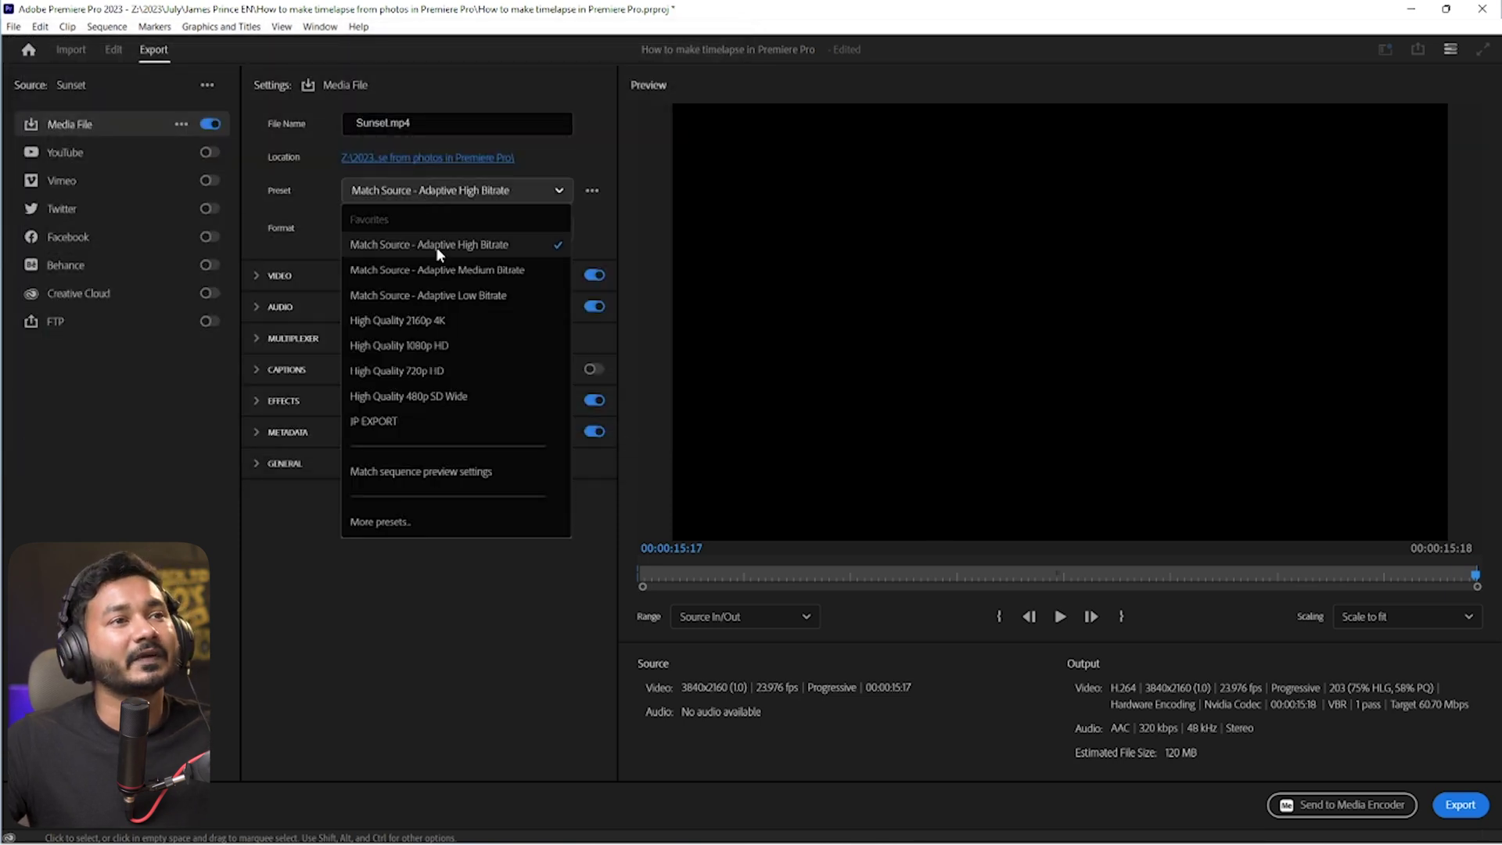
{"action": "left_click", "coordinate": [432, 324]}
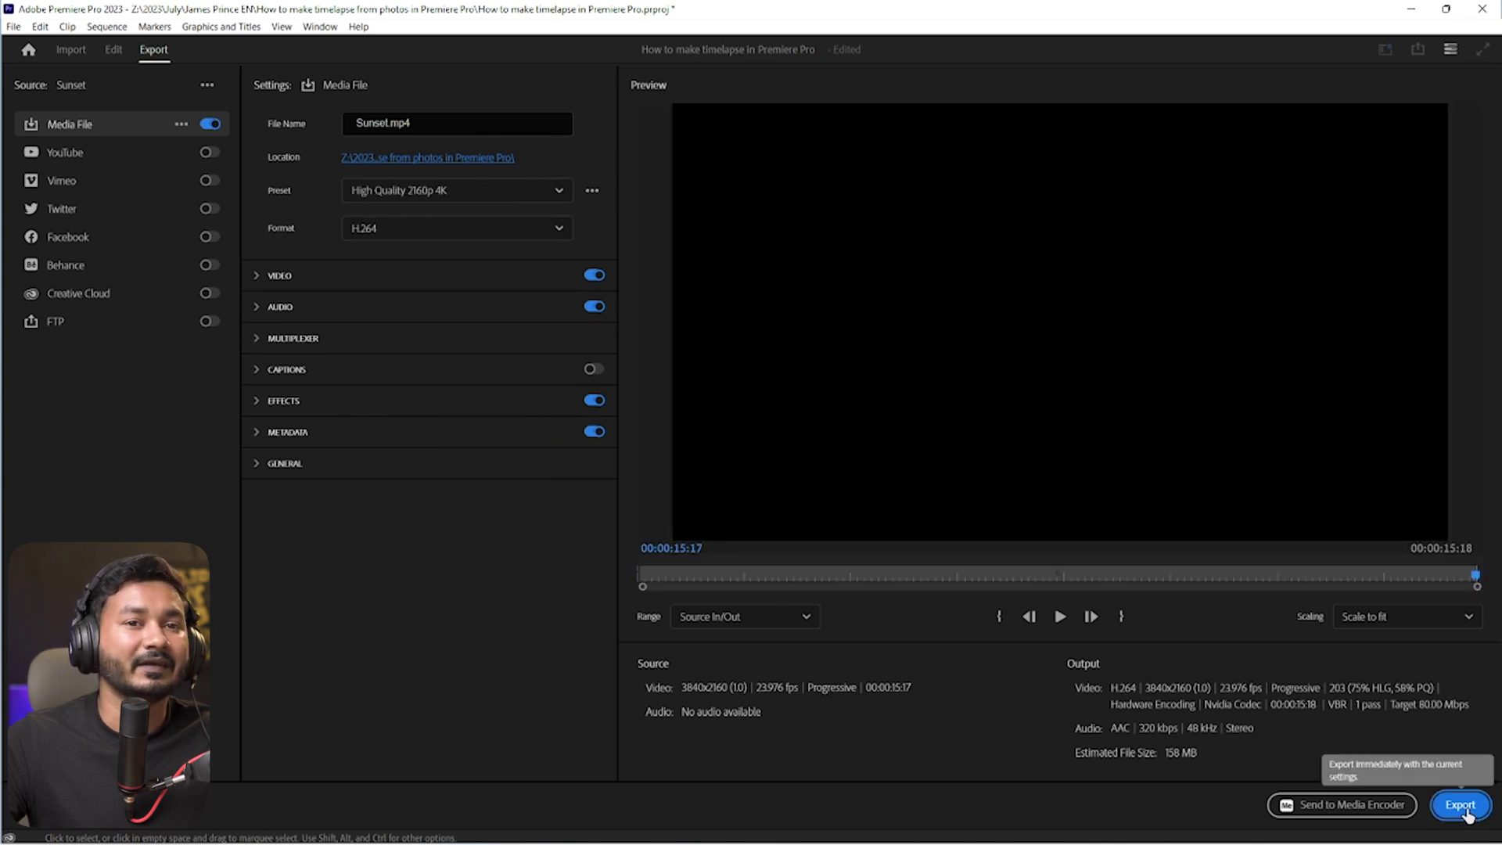
{"action": "left_click", "coordinate": [1459, 806]}
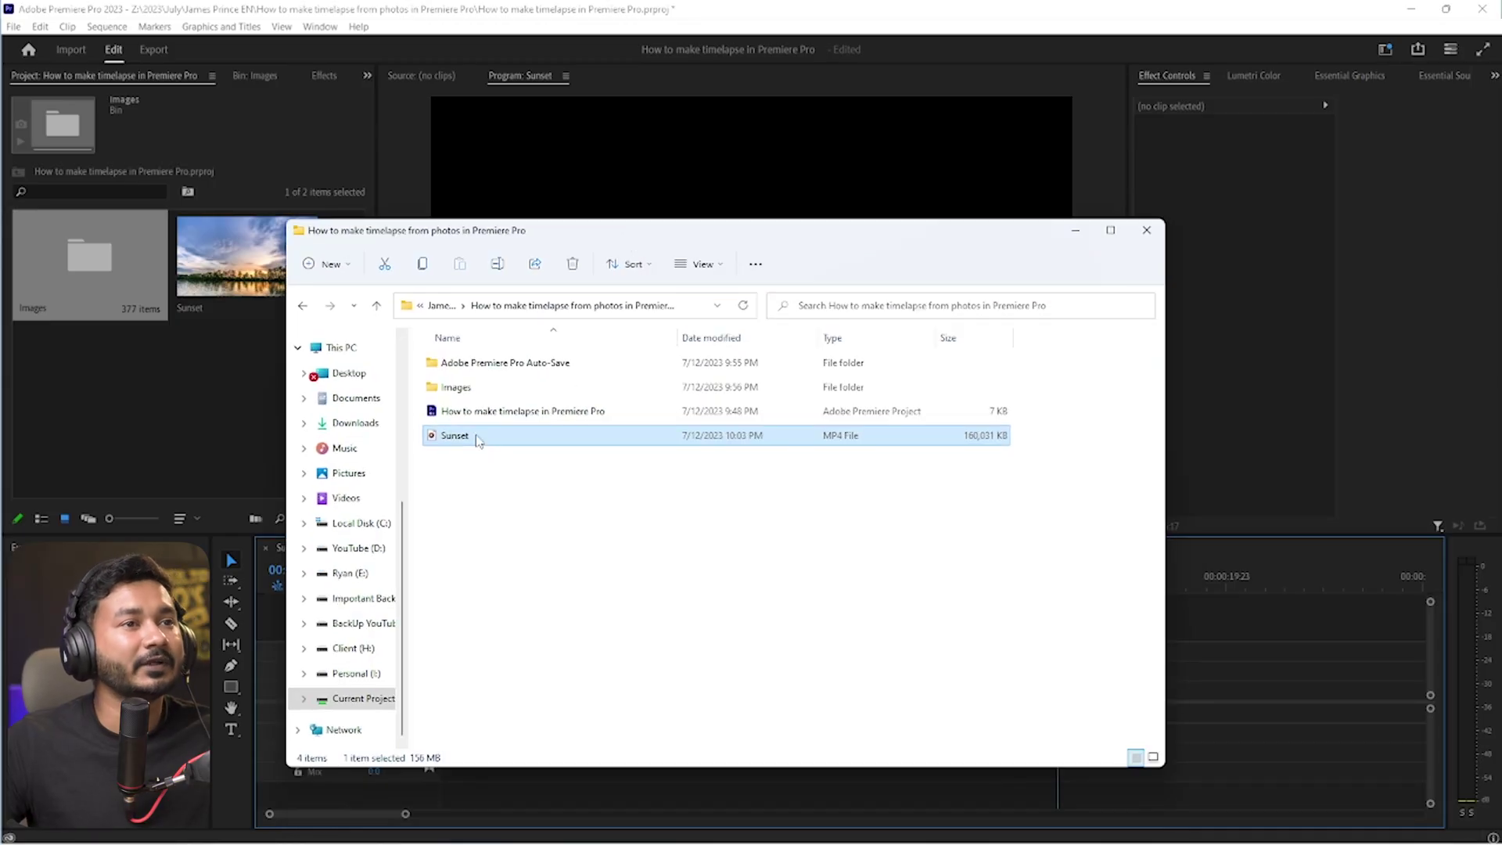
{"action": "double_click", "coordinate": [455, 436]}
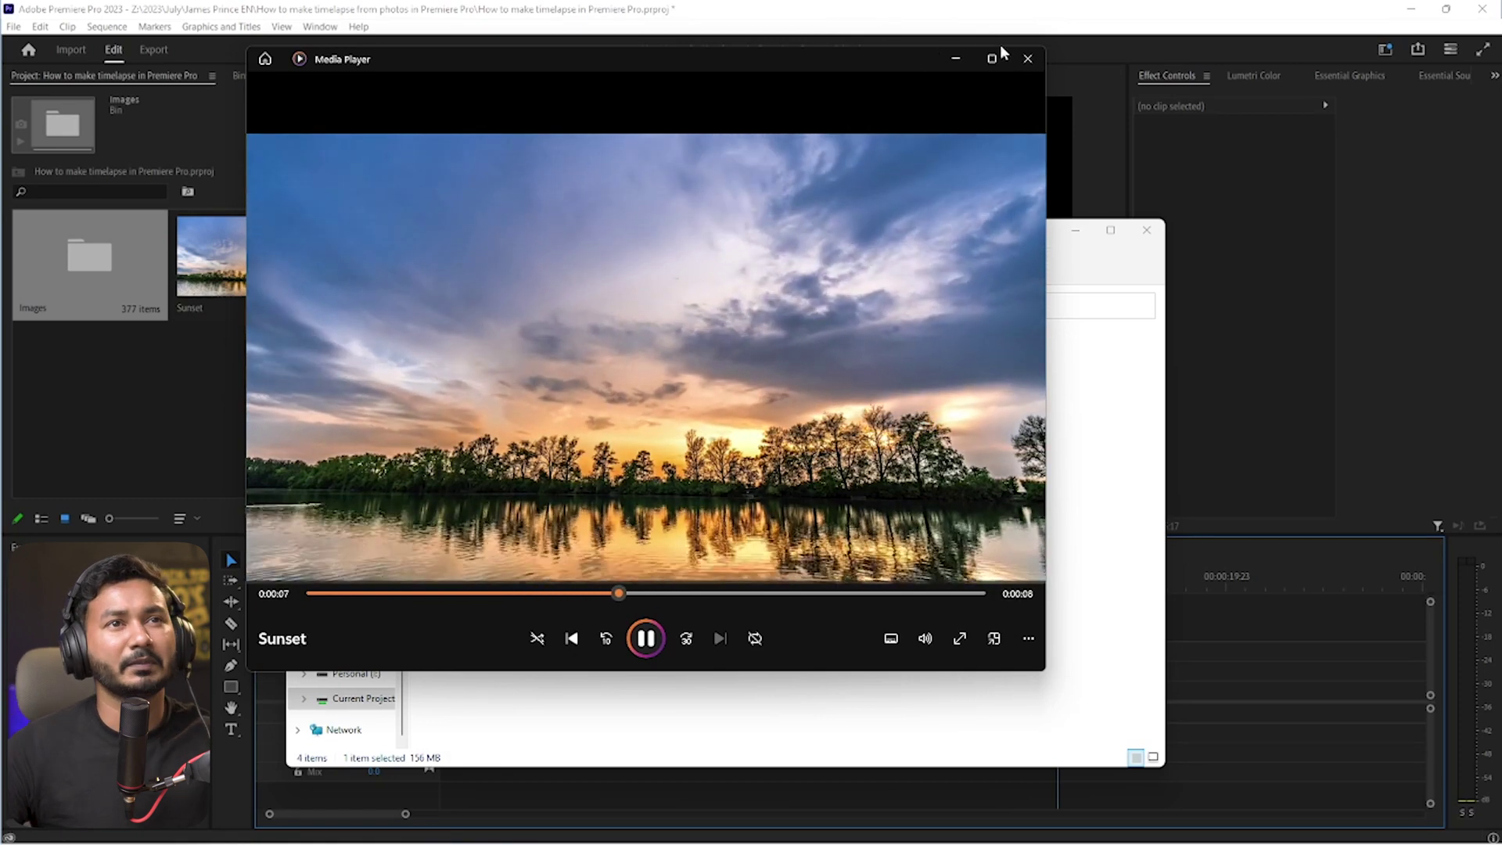
{"action": "left_click", "coordinate": [1022, 61]}
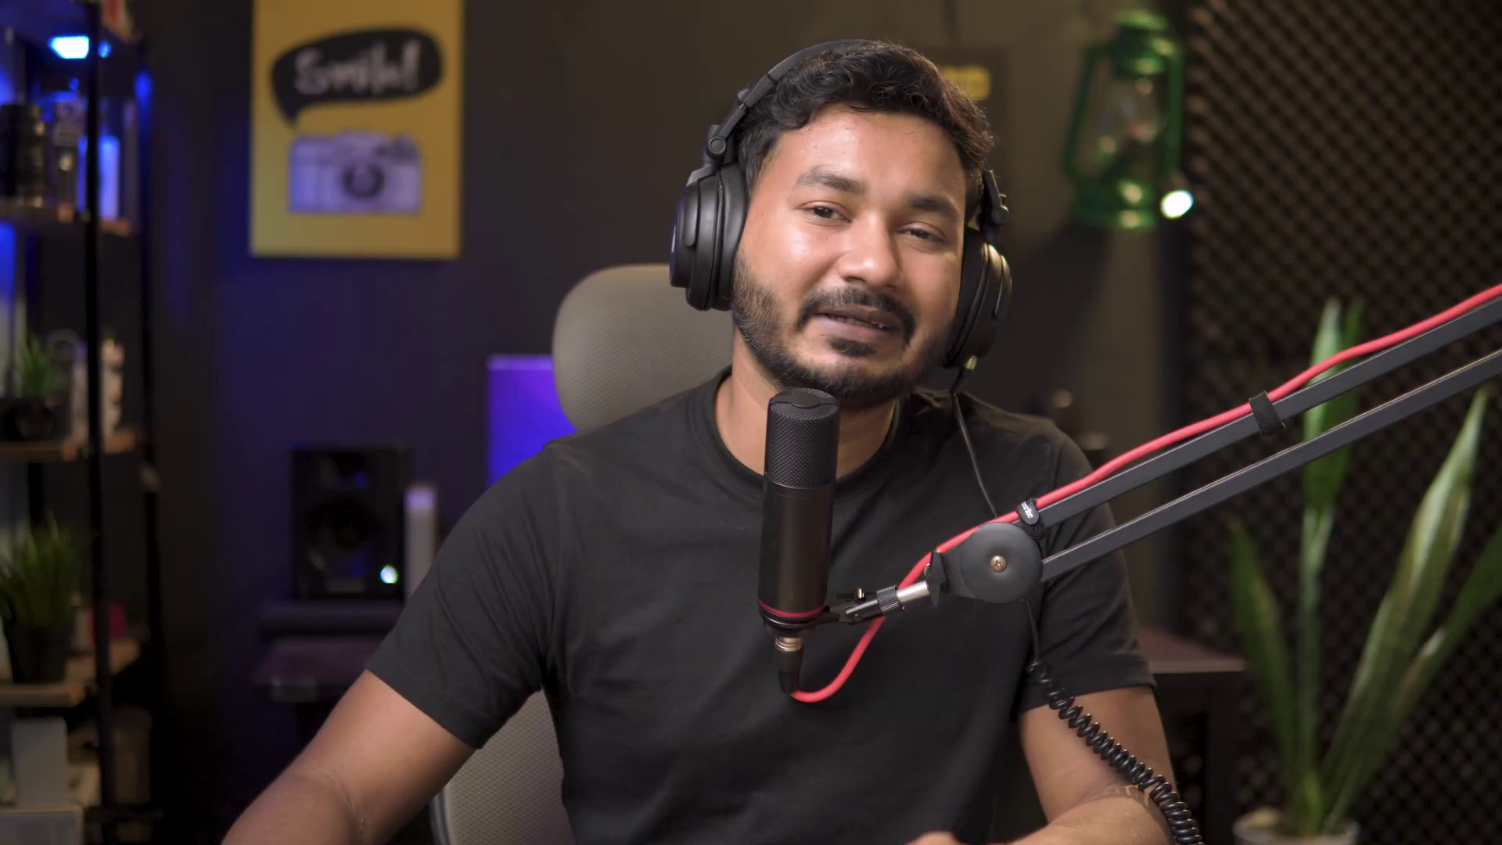